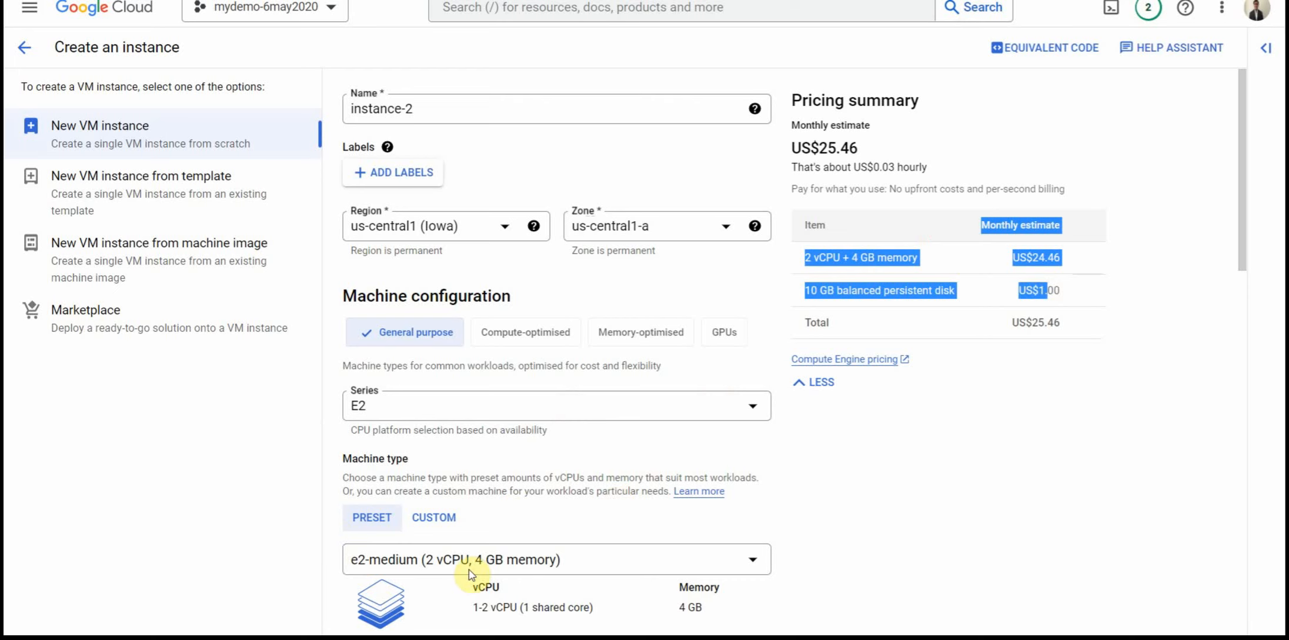
Step: Set the machine type to e2-micro (2 vCPU, 1 GB memory) from the shared-core presets
click(470, 571)
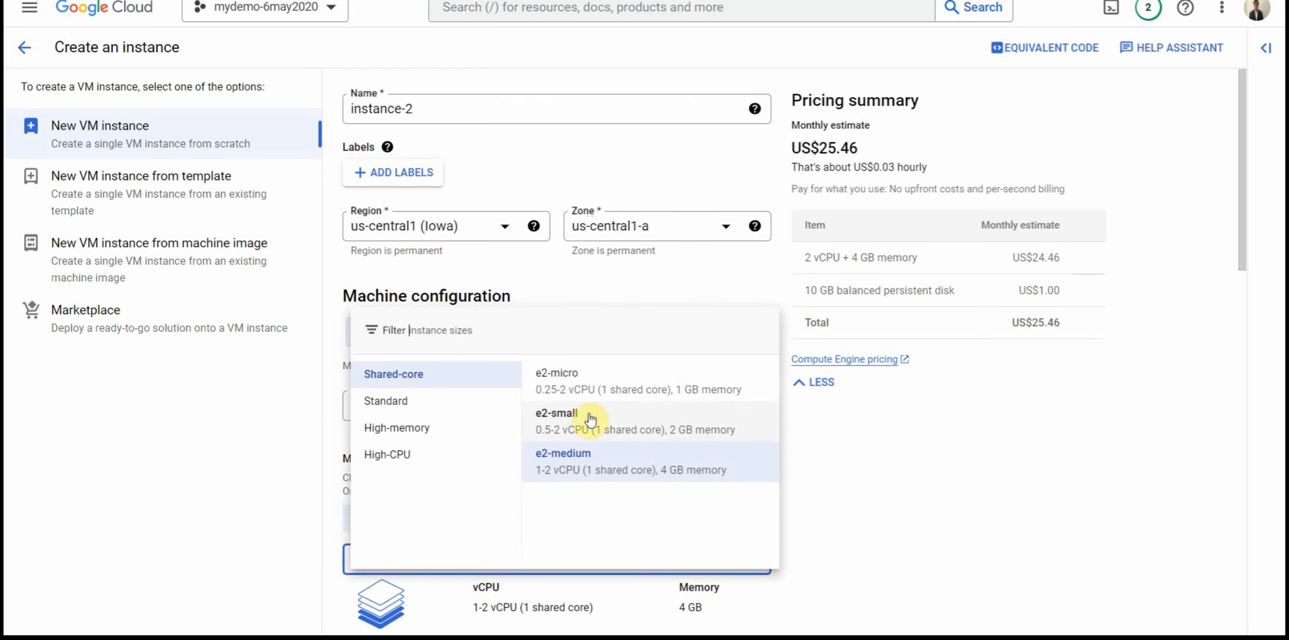
click(598, 379)
scroll(899, 405, down, 3)
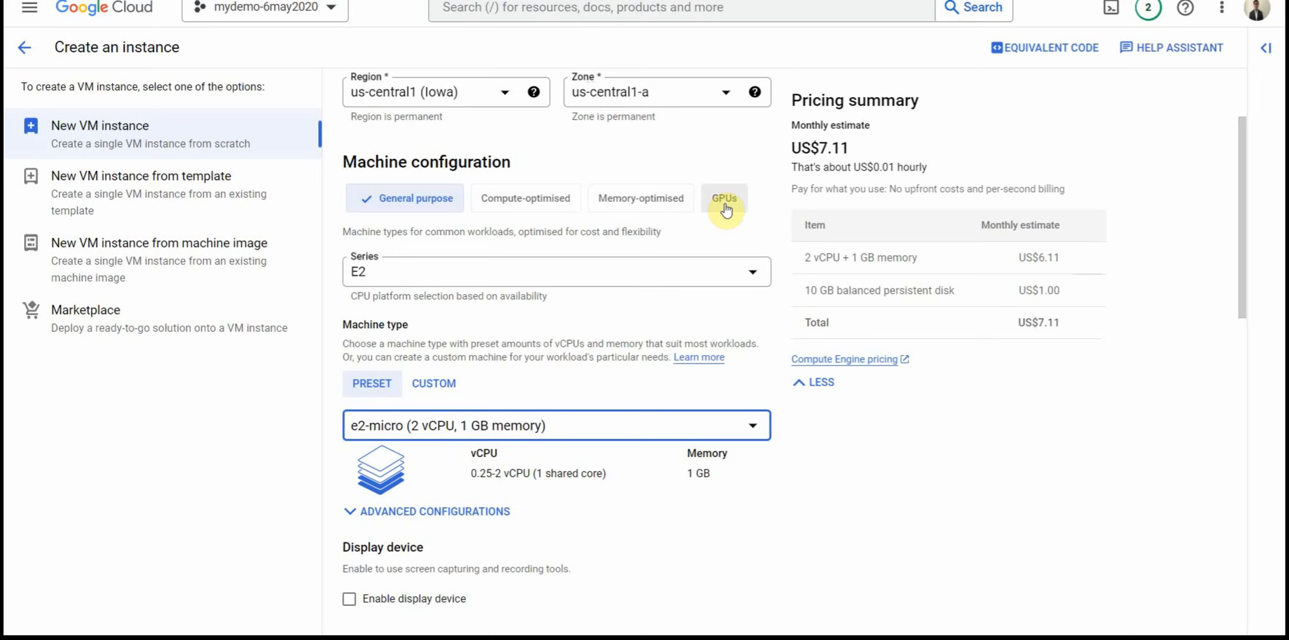
Step: Switch the machine family to Memory-optimised and browse its Ultra-memory, Hyper memory and Mega memory machine types
click(646, 200)
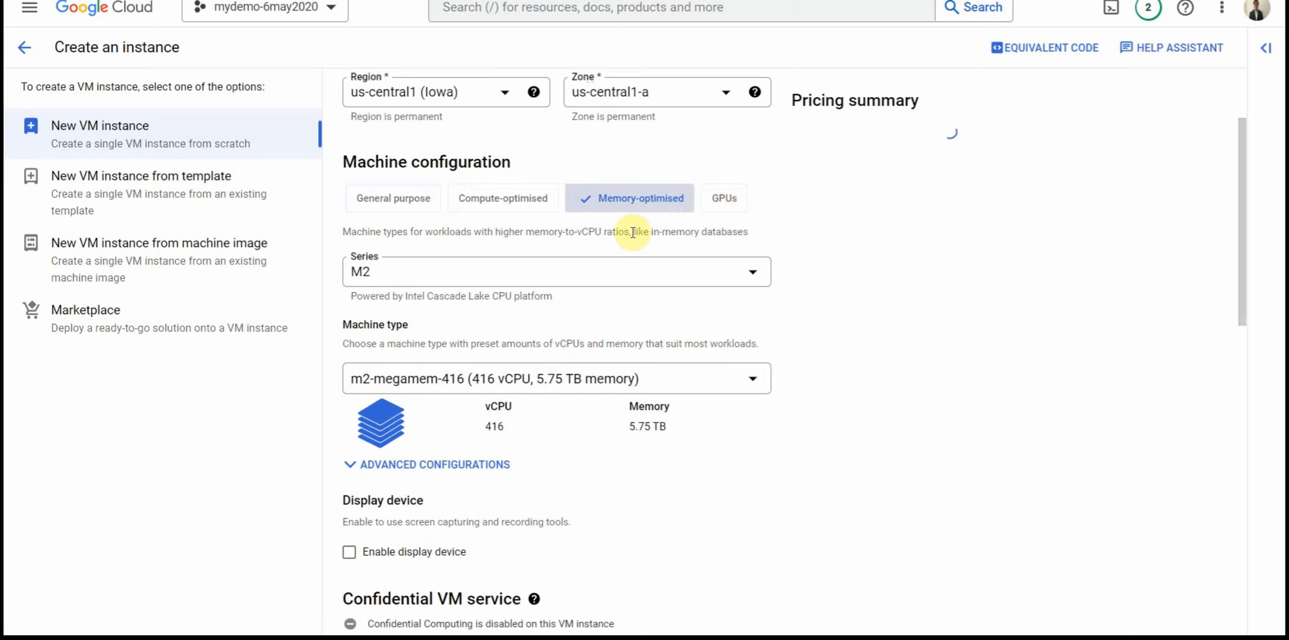
click(552, 378)
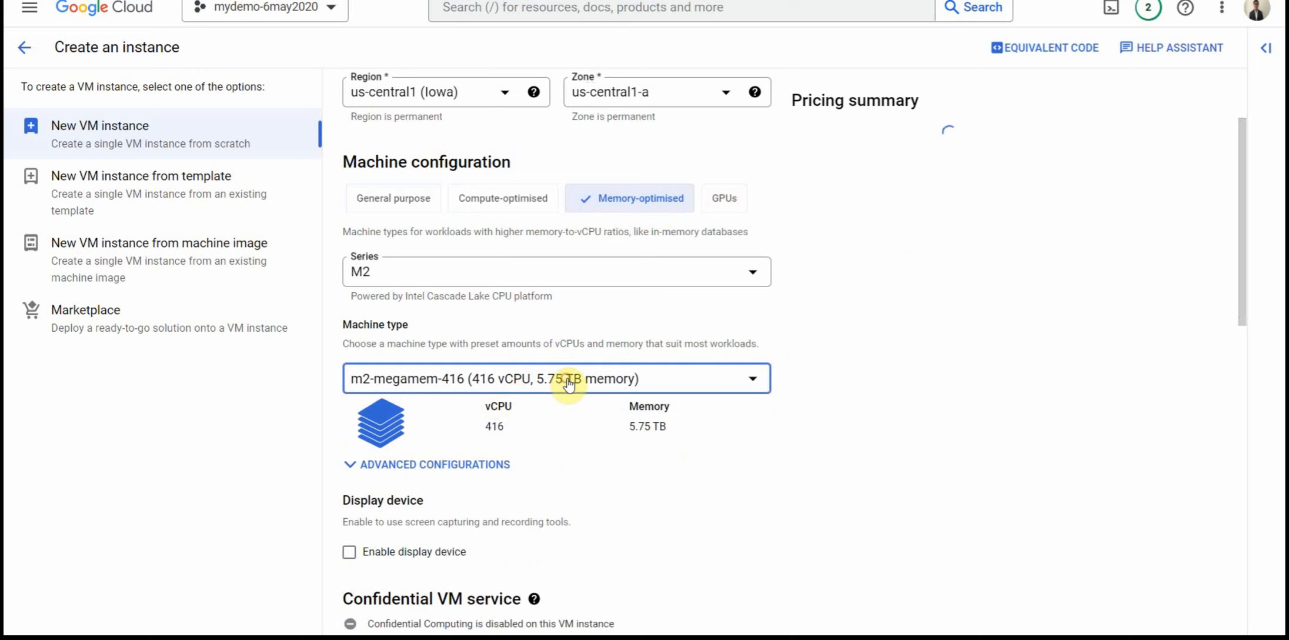
click(432, 251)
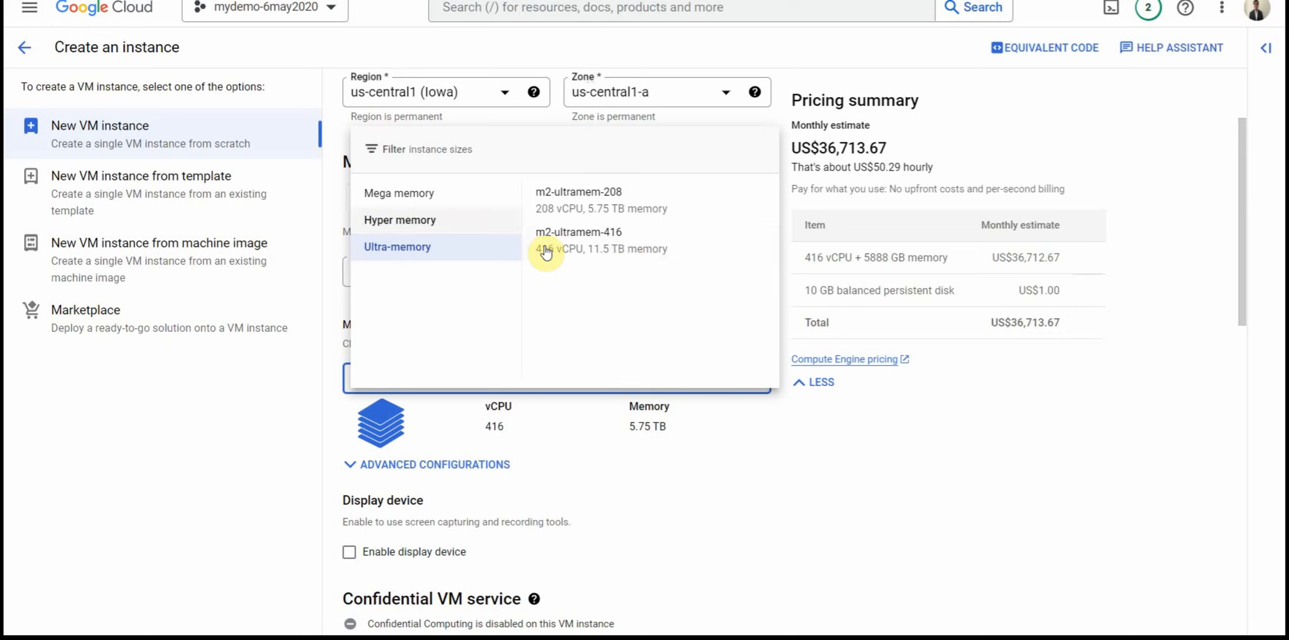
click(485, 227)
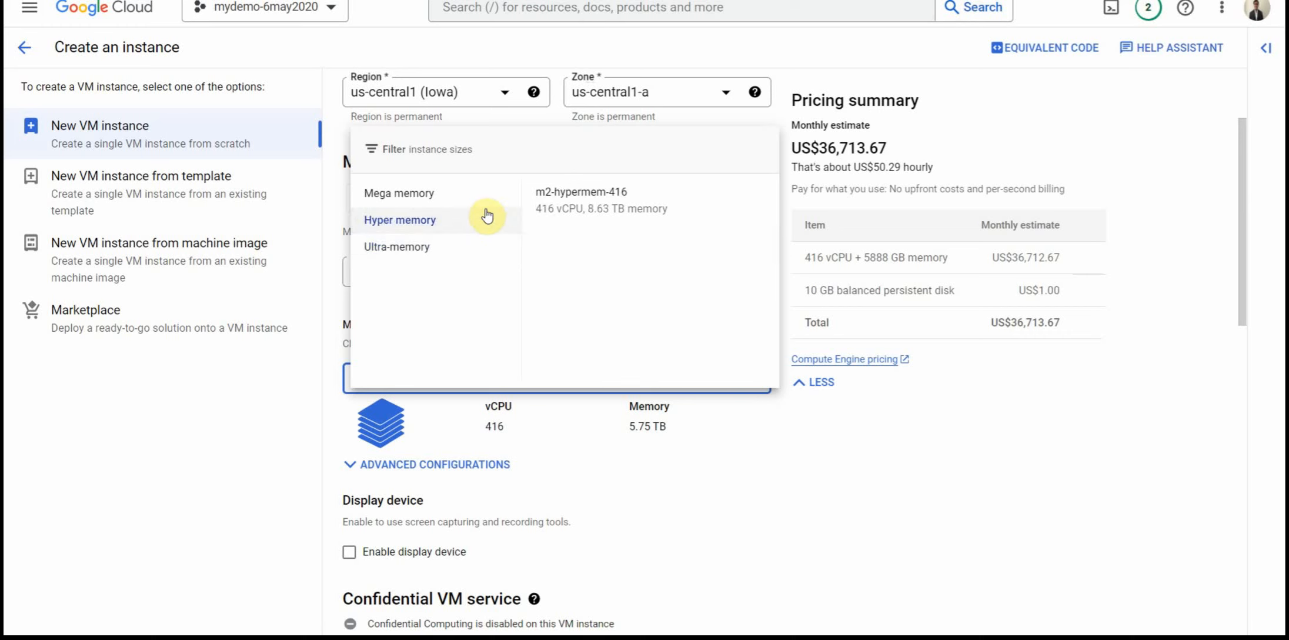
click(486, 198)
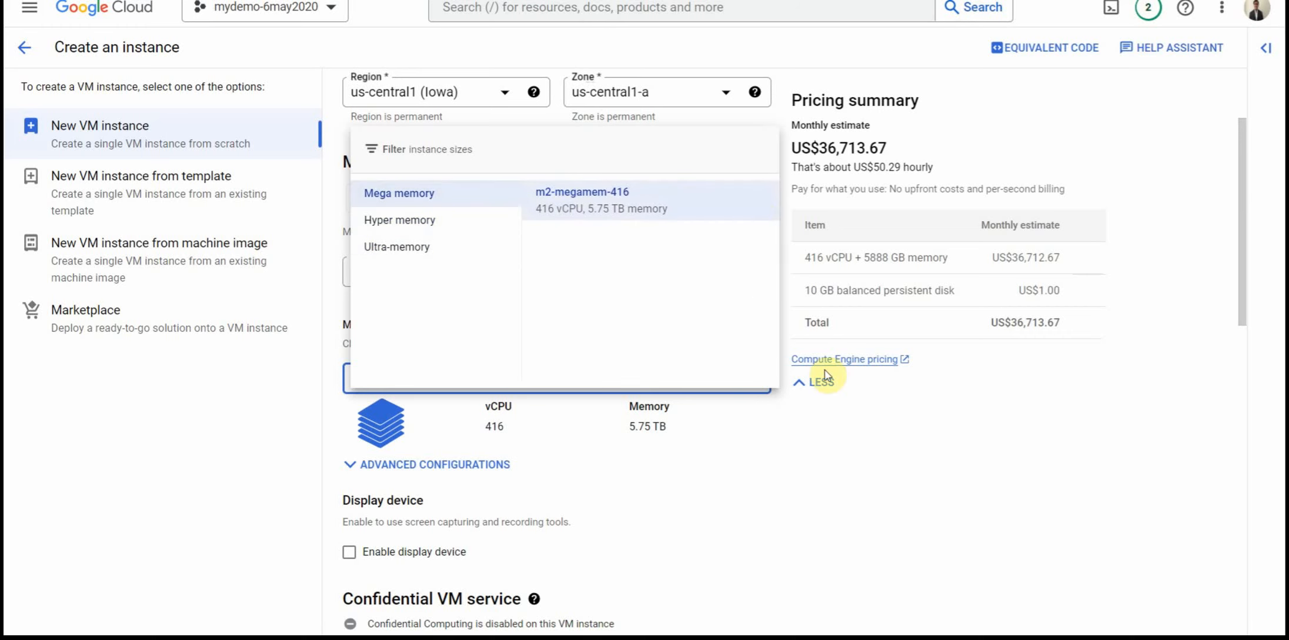
click(949, 462)
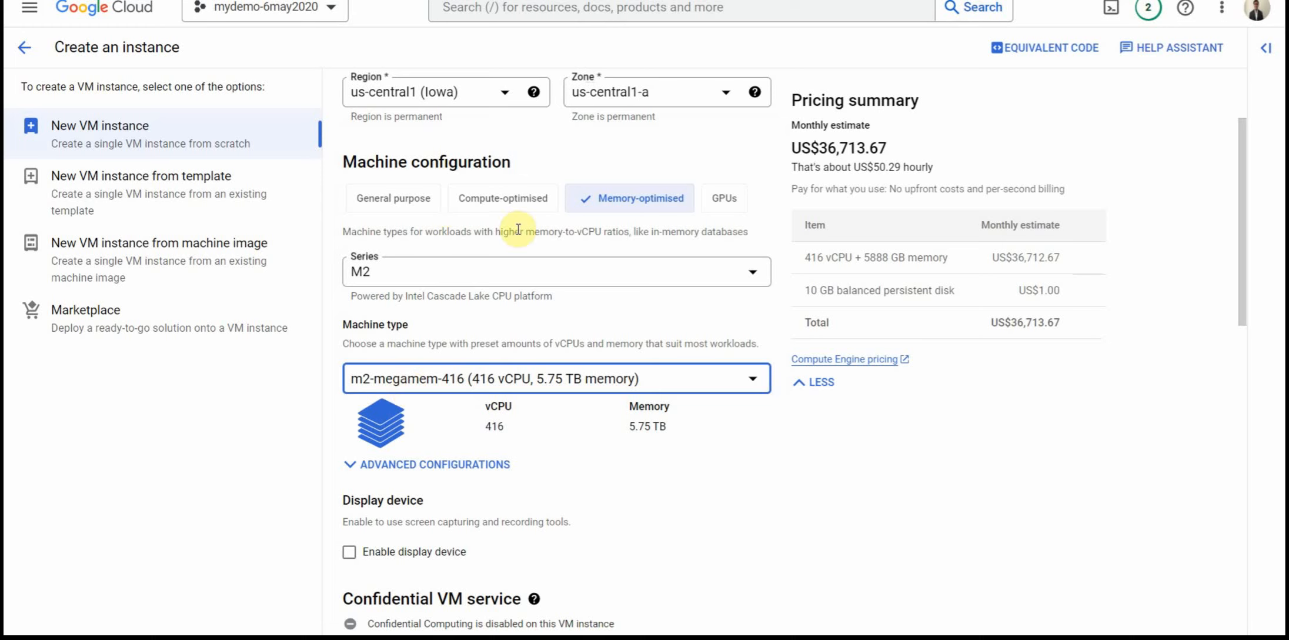
Step: Switch the machine family to Compute-optimised and review the available C2 standard machine types
click(484, 203)
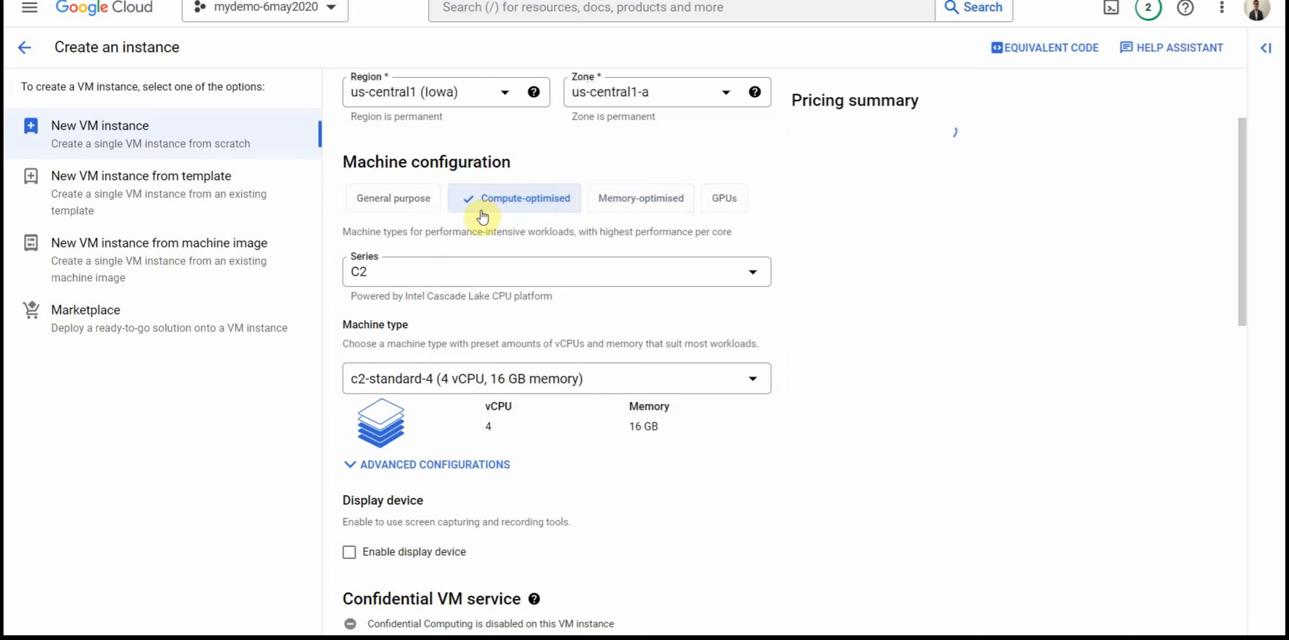
click(522, 378)
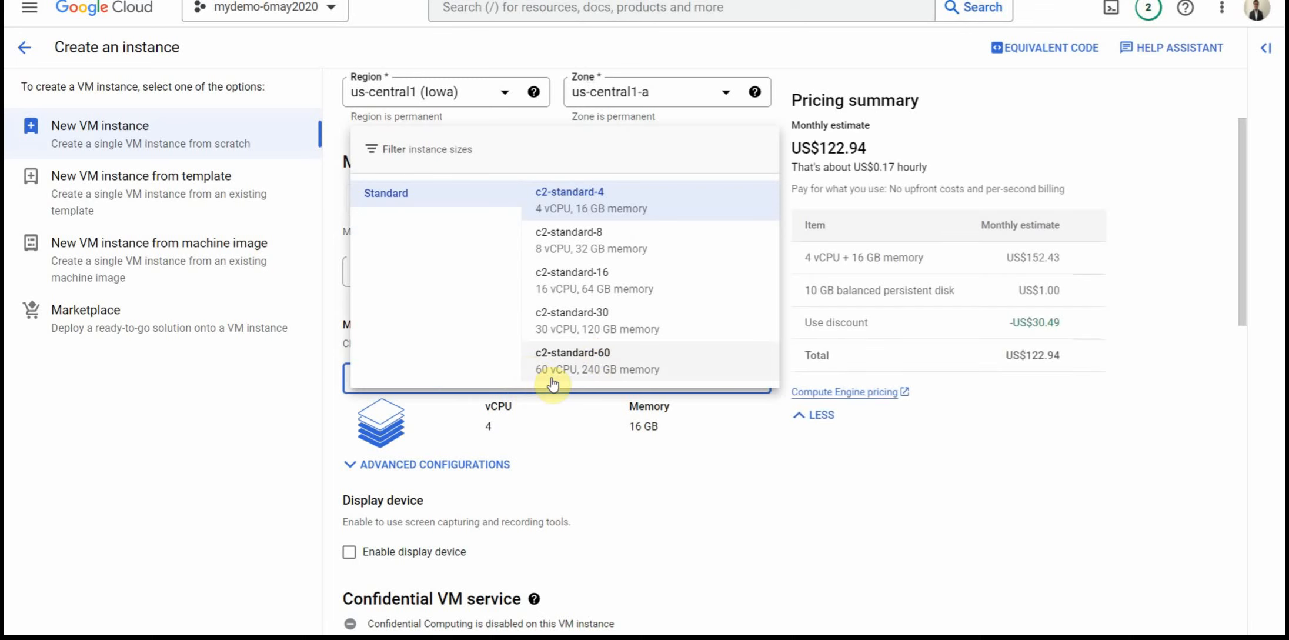
click(800, 519)
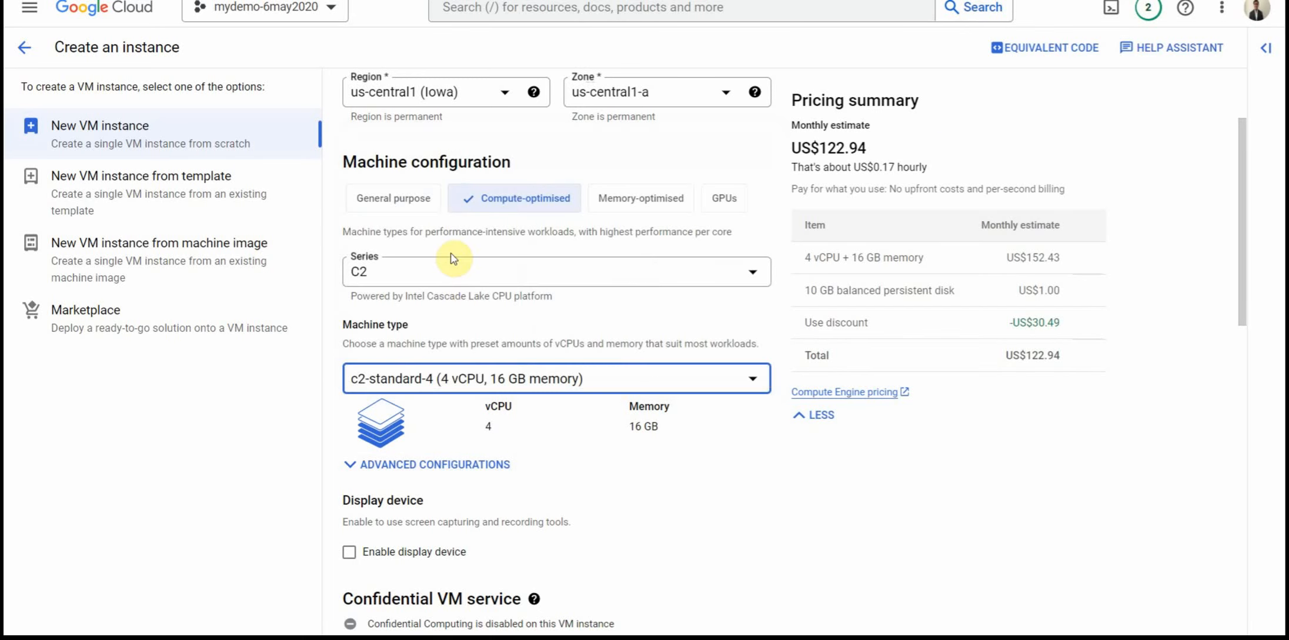
Step: Return the machine family to General purpose and review its E2 shared-core machine types, keeping e2-micro
click(412, 201)
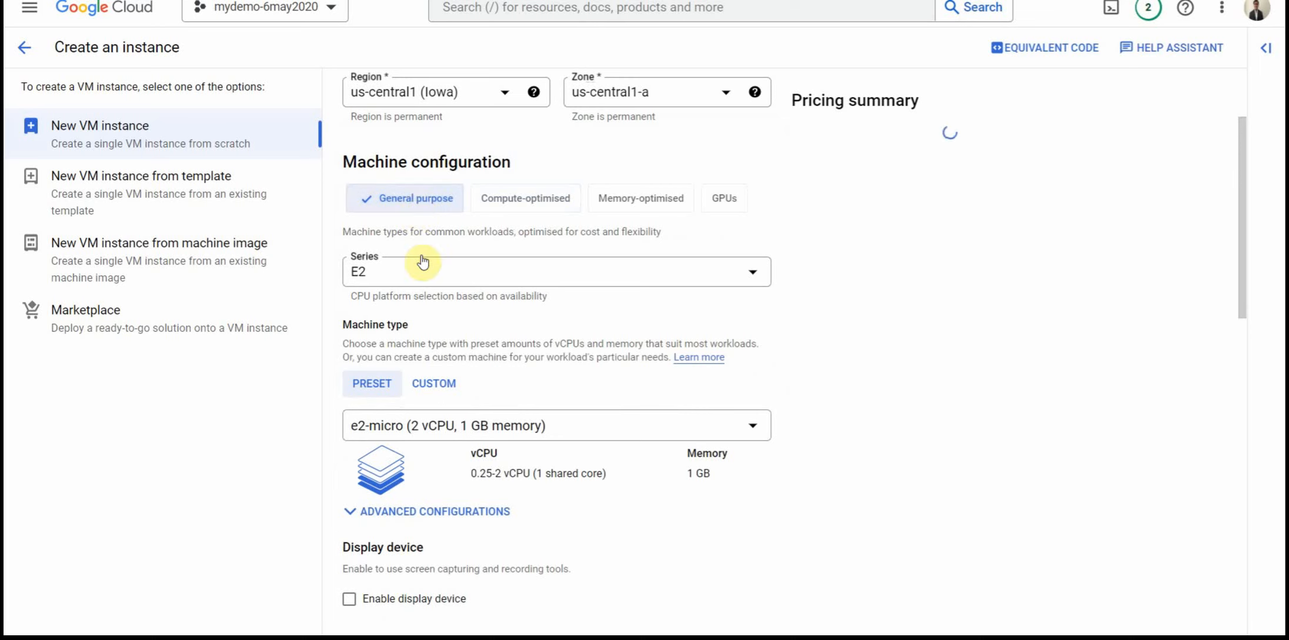
click(499, 426)
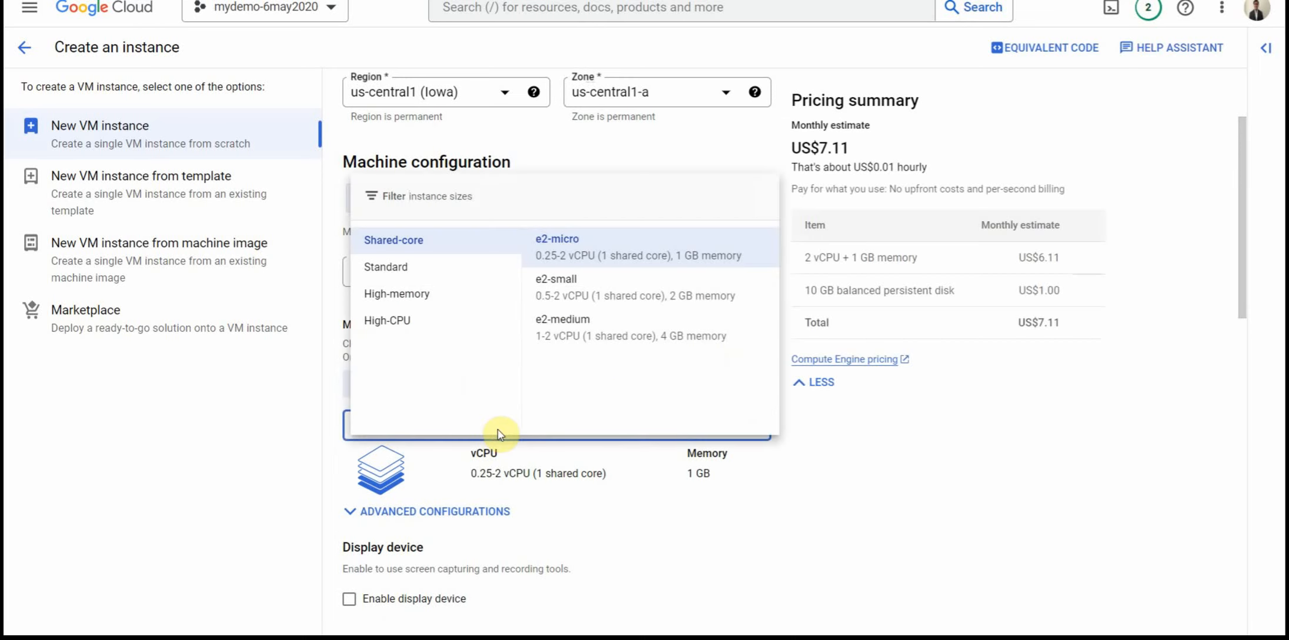
click(899, 524)
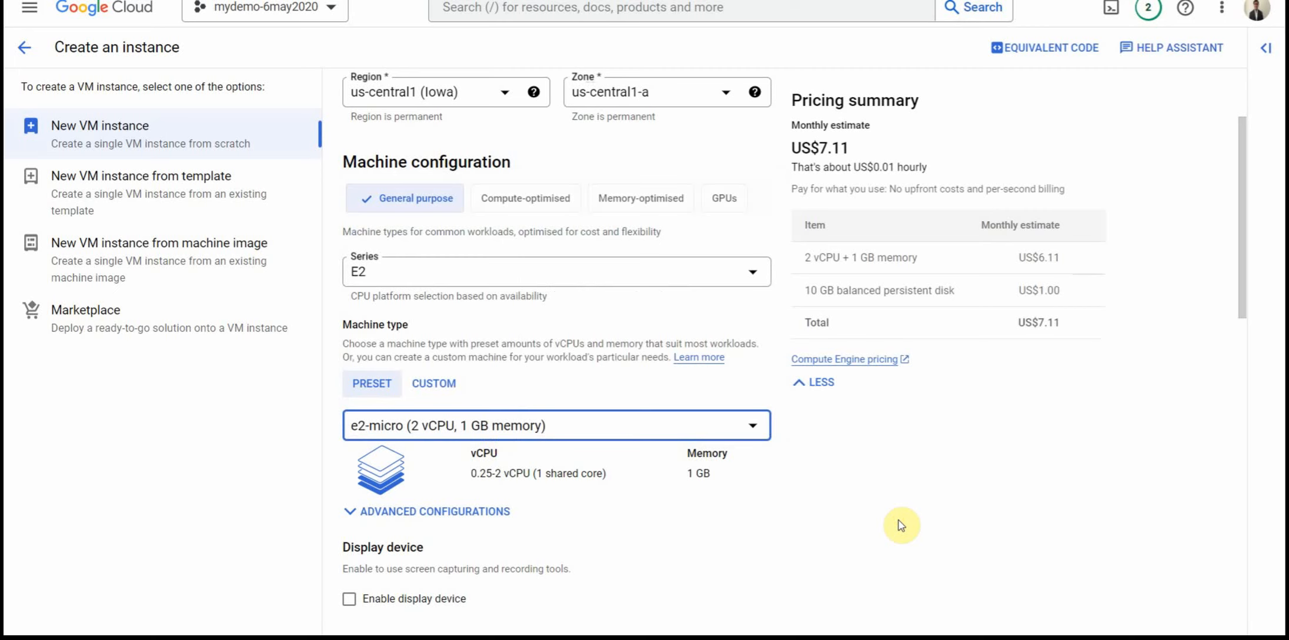
Step: Examine the VM settings that enabling Confidential Computing would apply, and cancel without enabling it
scroll(902, 525, down, 3)
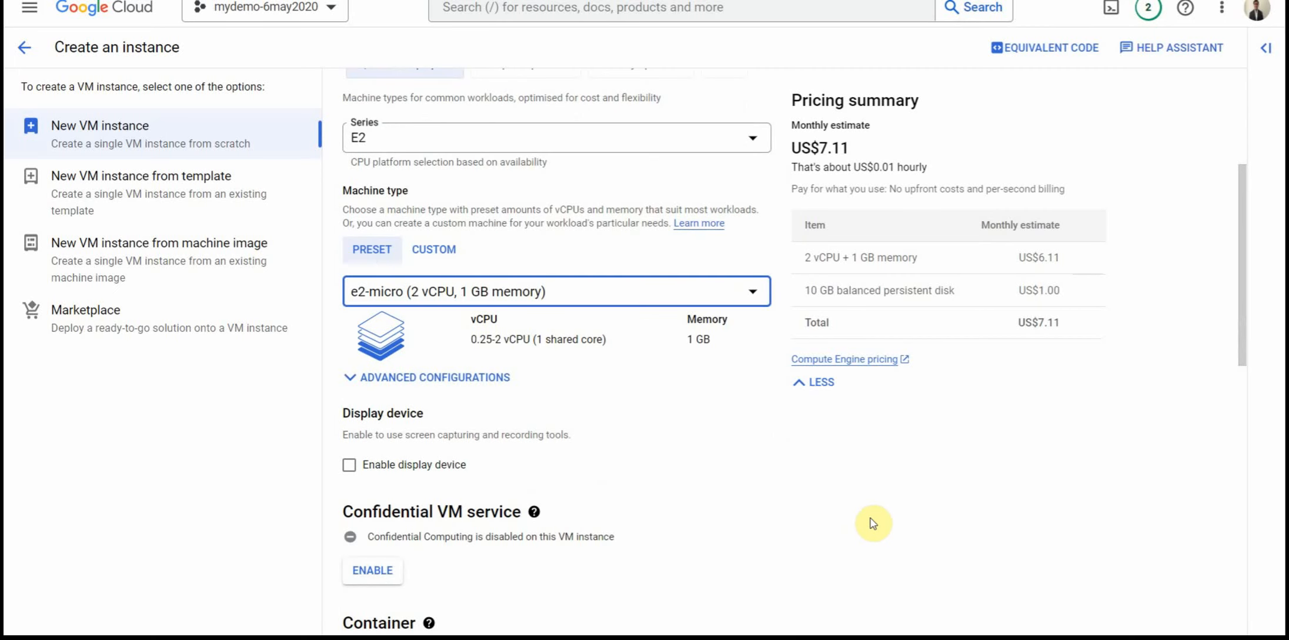
scroll(870, 524, down, 2)
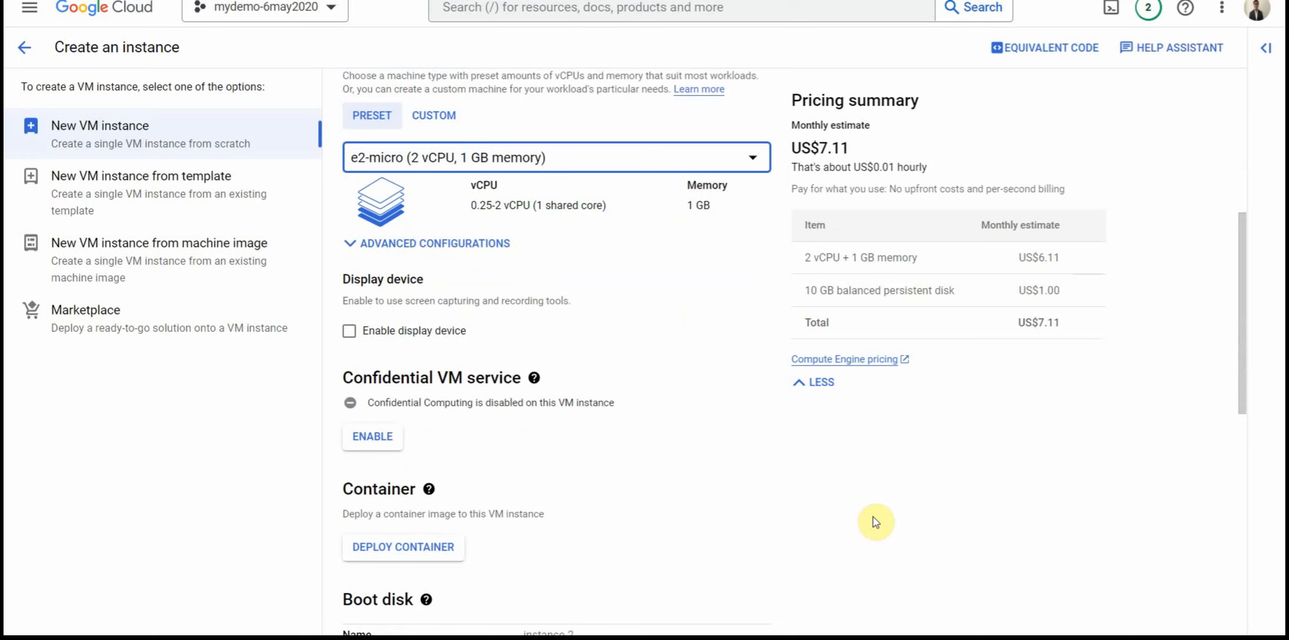
scroll(876, 522, down, 1)
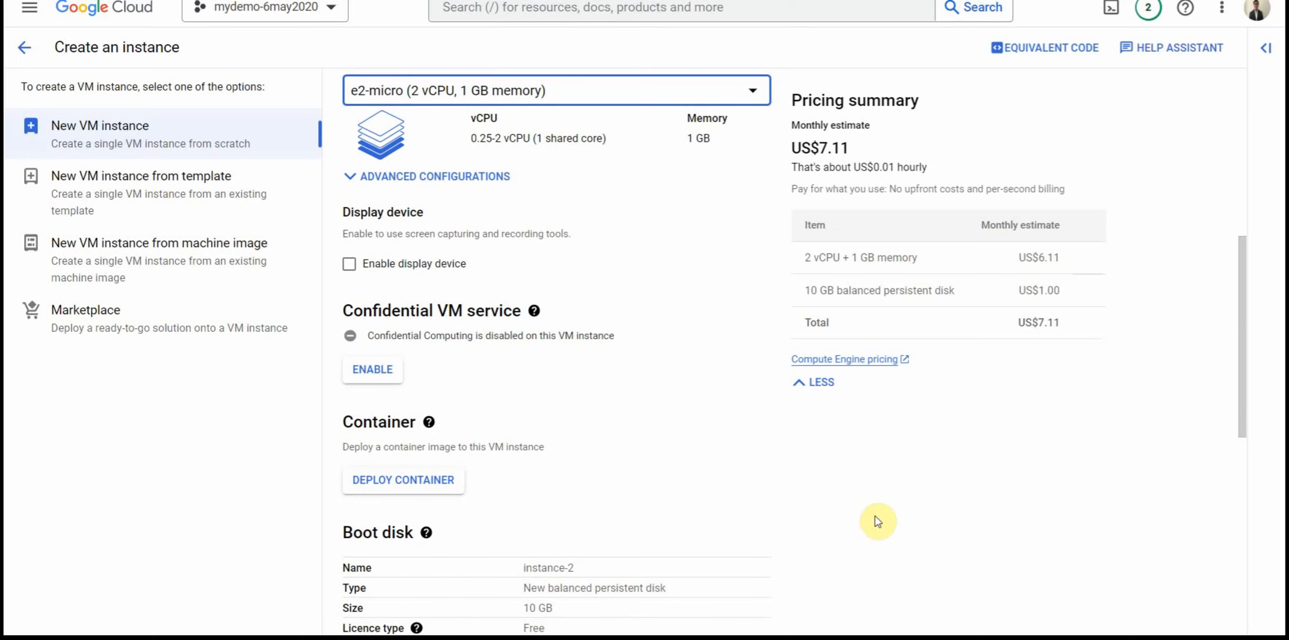
scroll(483, 282, down, 1)
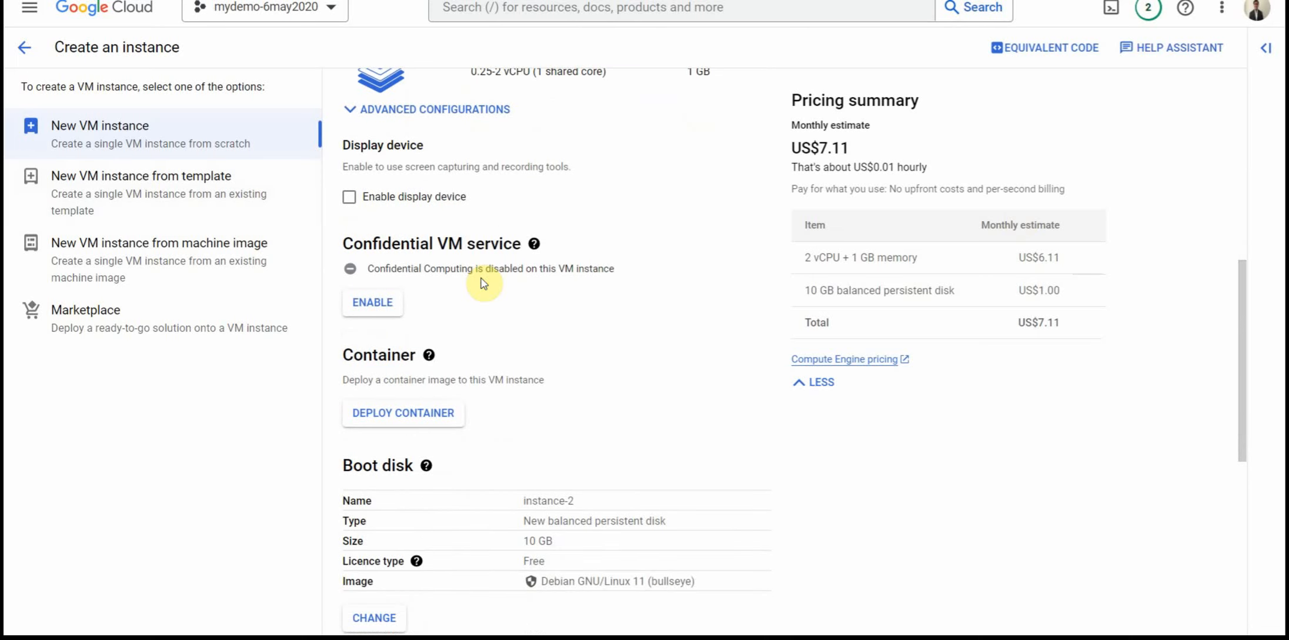
scroll(483, 282, down, 1)
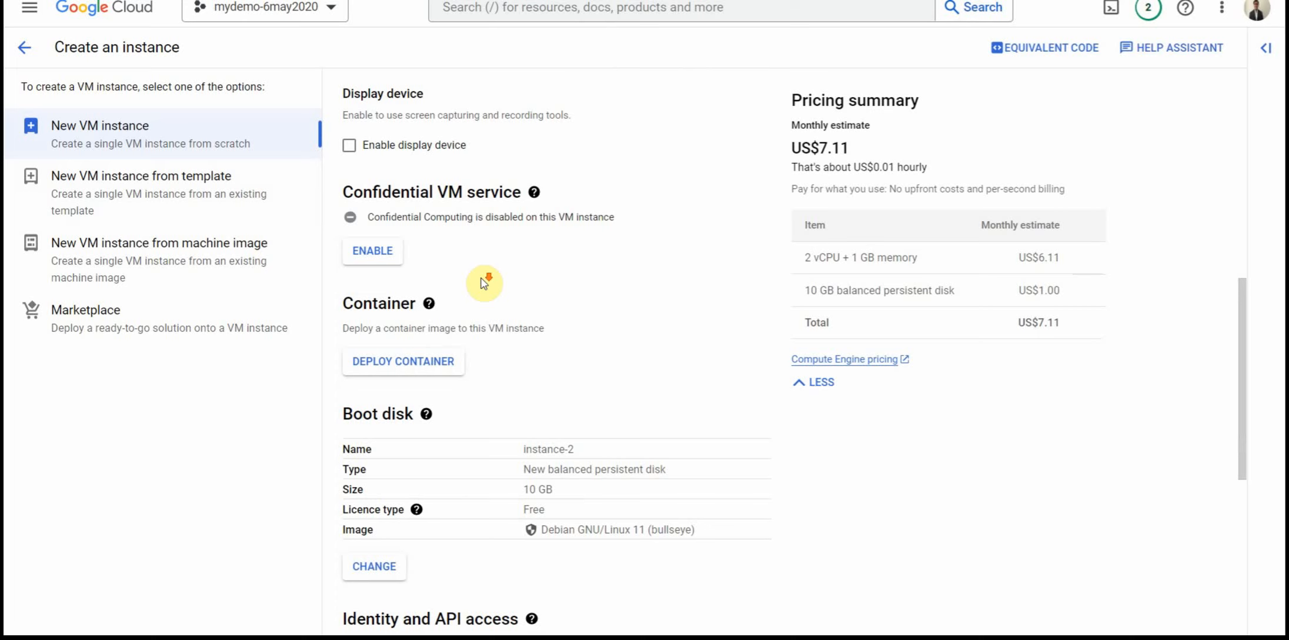
click(372, 246)
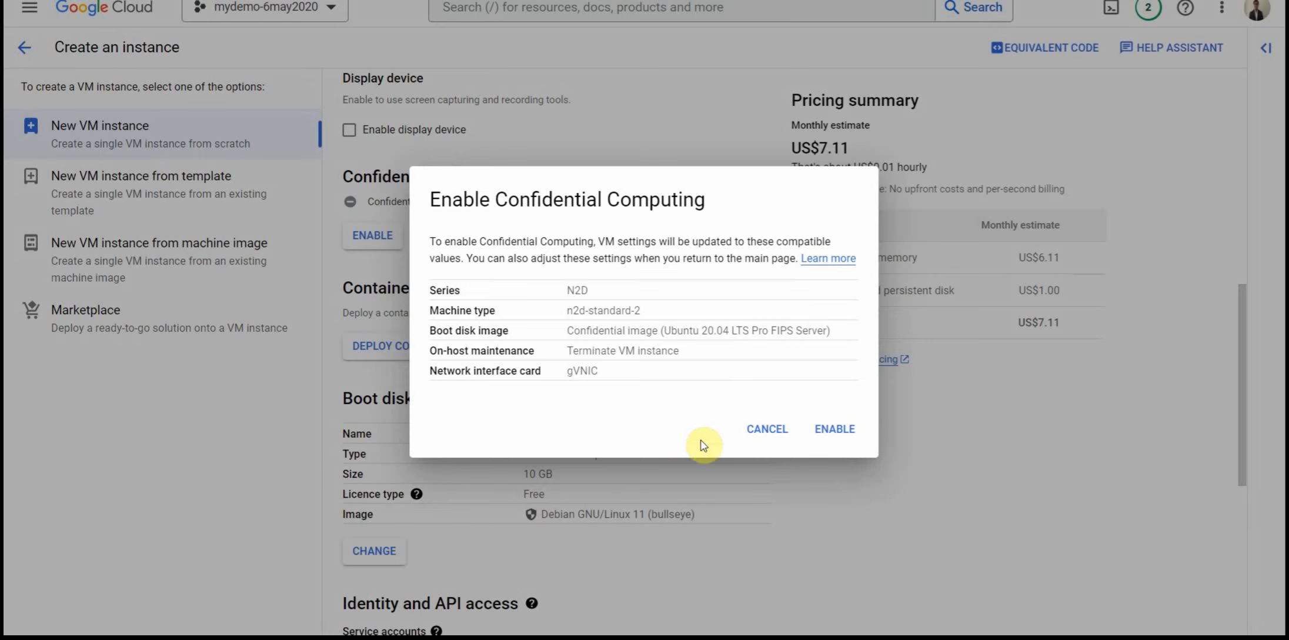
click(768, 432)
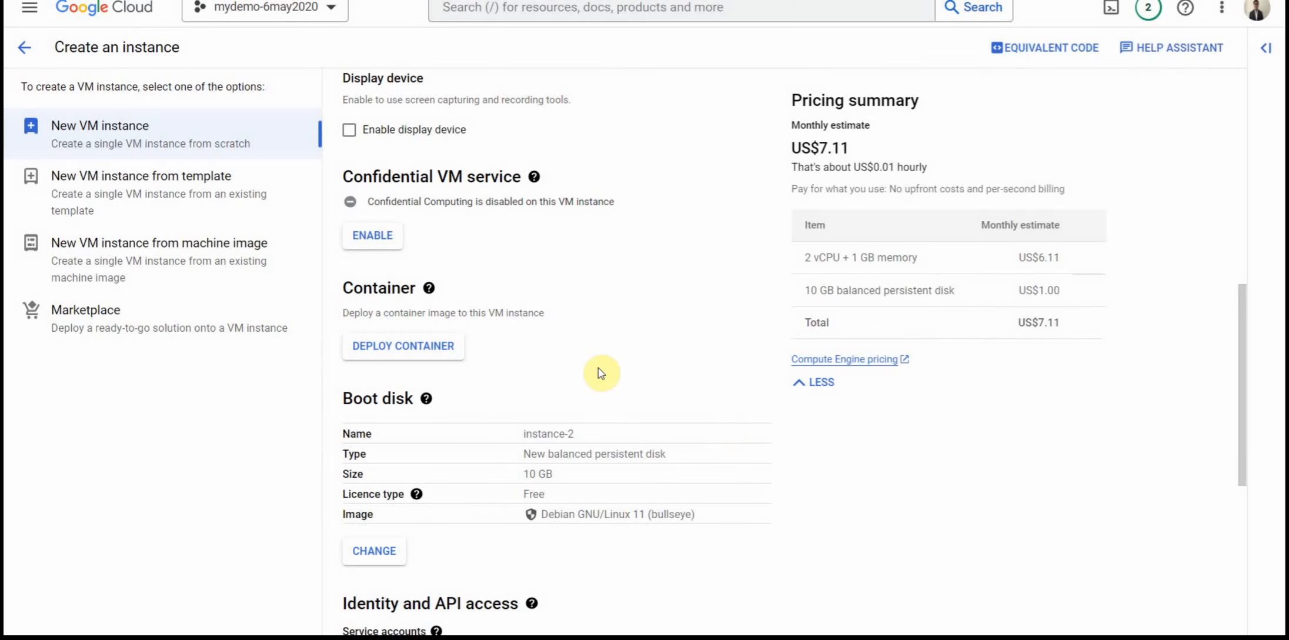
Step: Open the boot disk options and look through the operating systems offered as public images
scroll(675, 287, down, 1)
scroll(674, 287, down, 3)
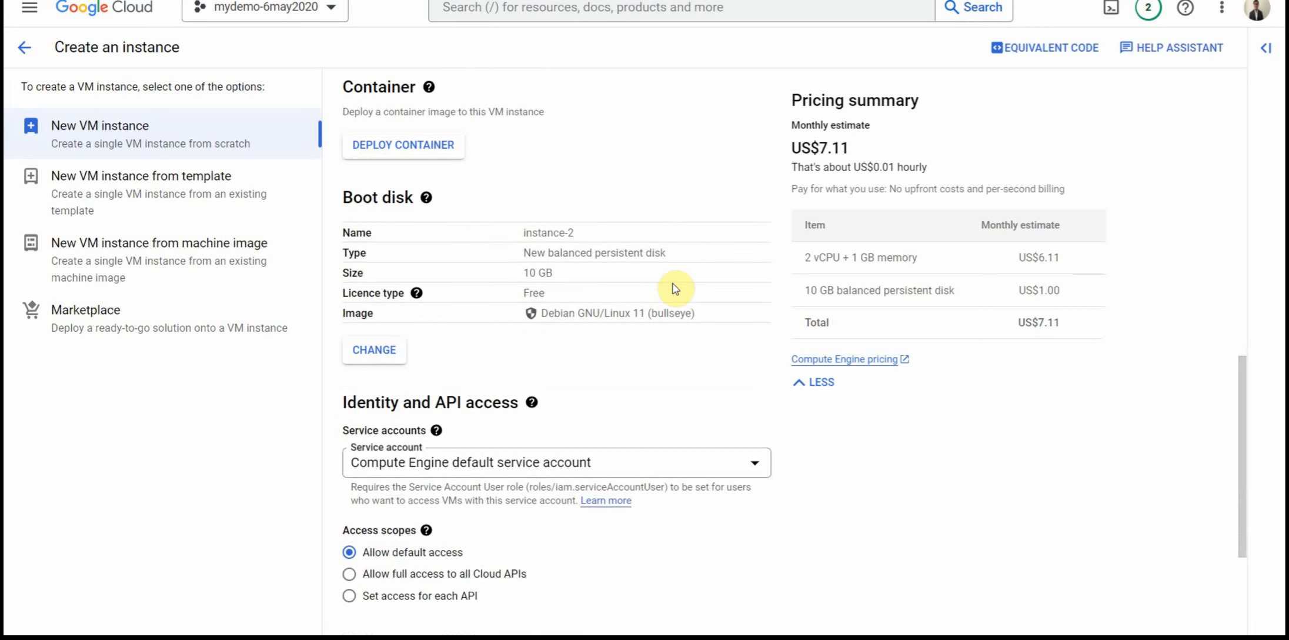
scroll(675, 288, up, 1)
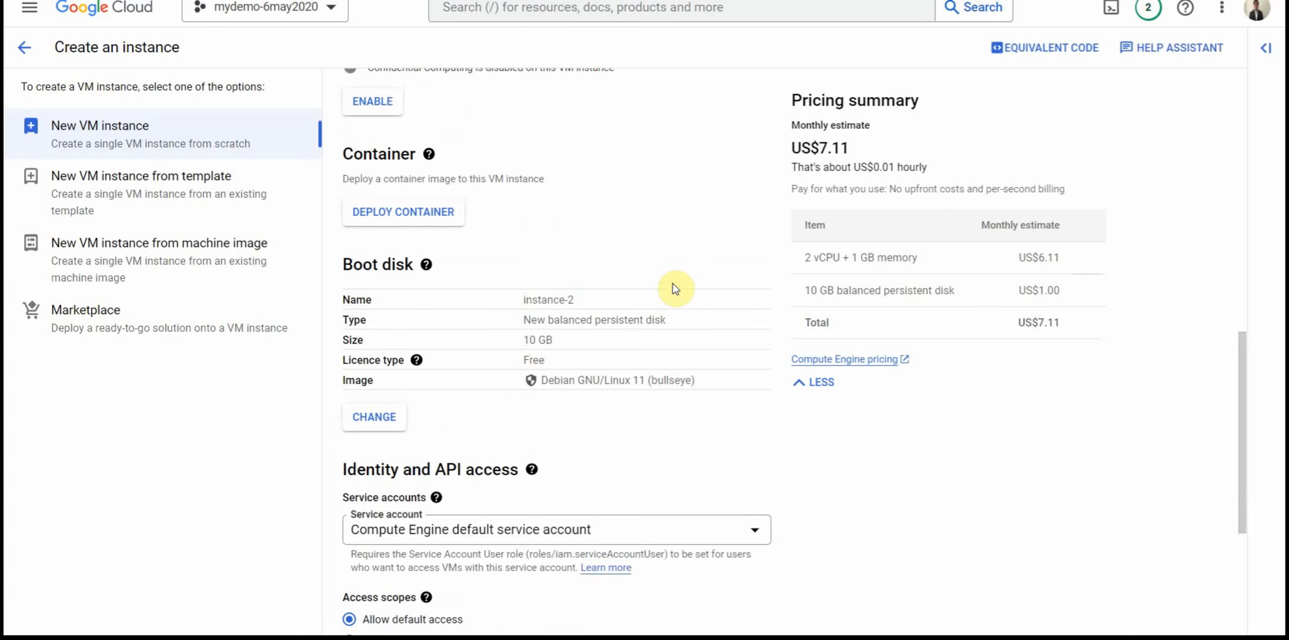
click(375, 418)
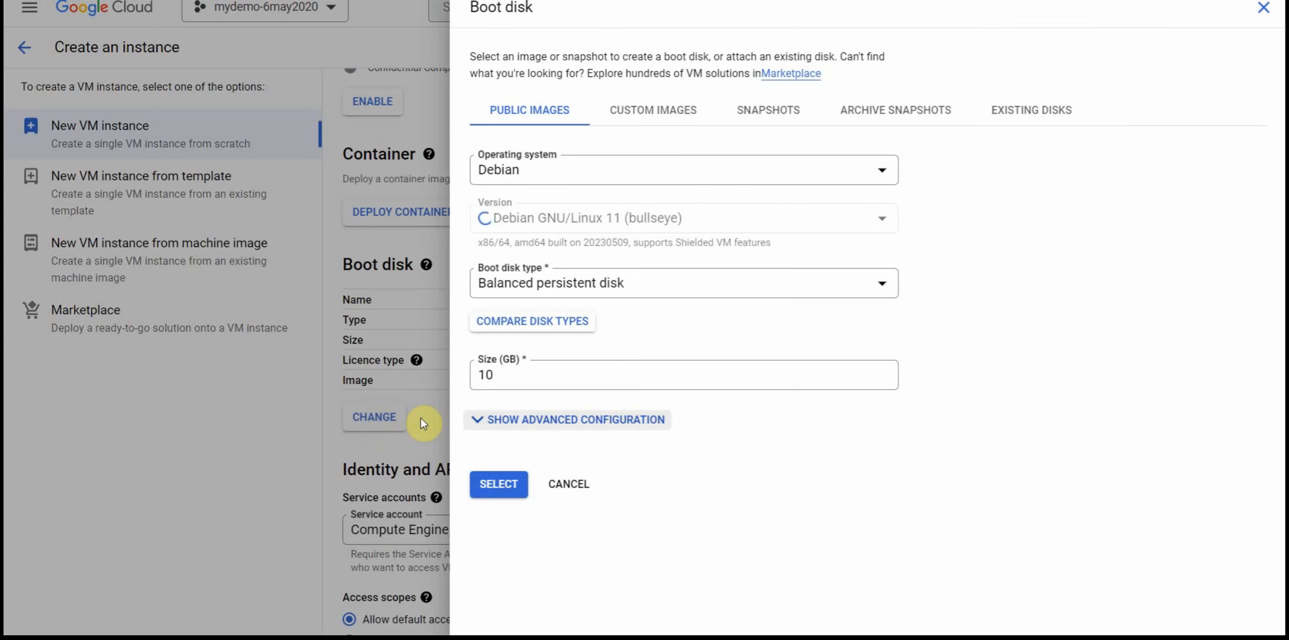
click(520, 178)
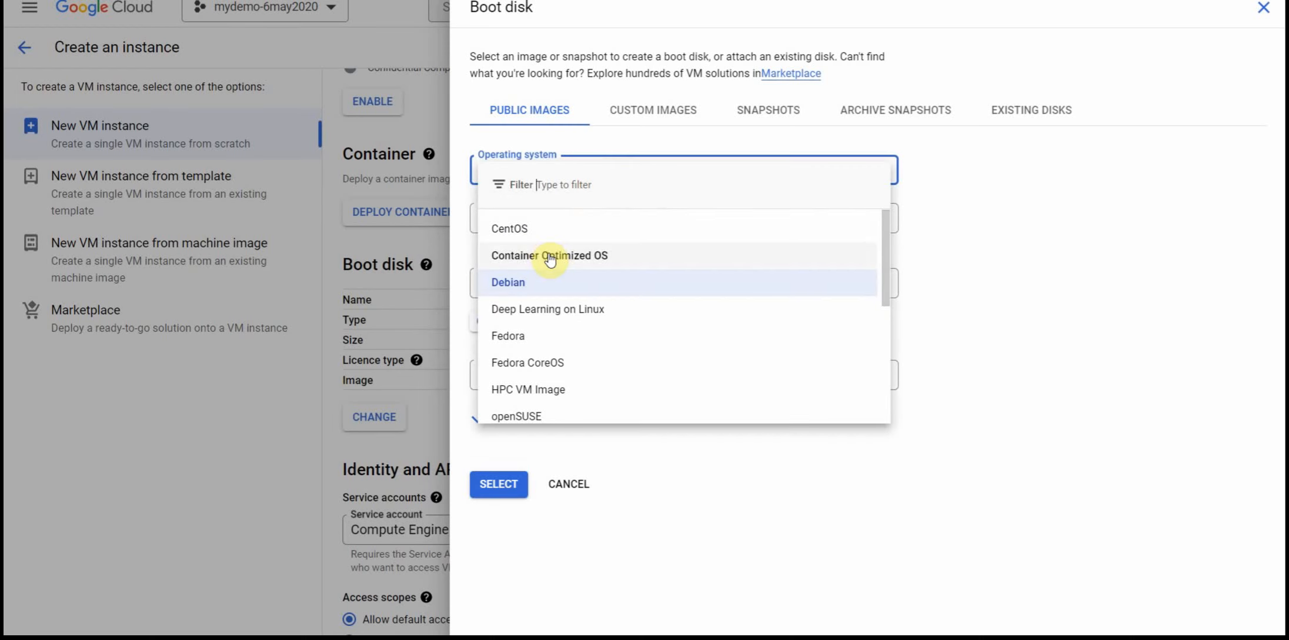
scroll(599, 403, down, 2)
scroll(601, 404, down, 3)
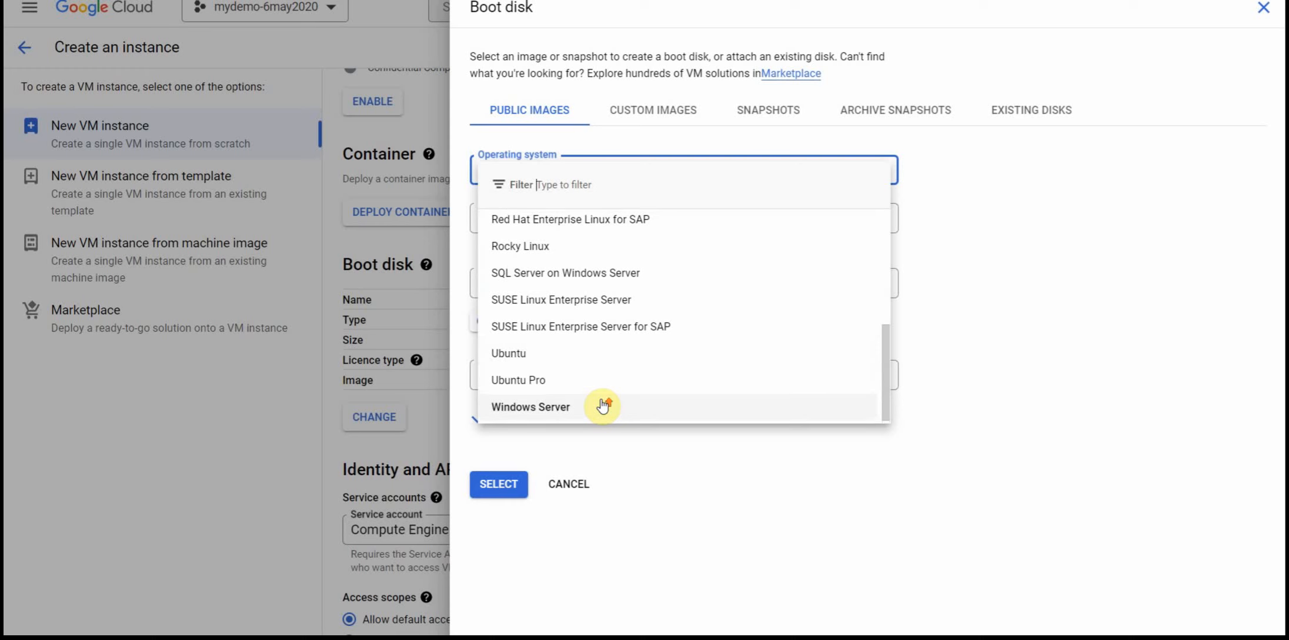
scroll(664, 255, up, 3)
Step: Review the custom images, snapshots and existing disks available as boot disk sources, and cancel the boot disk change
click(652, 115)
click(653, 116)
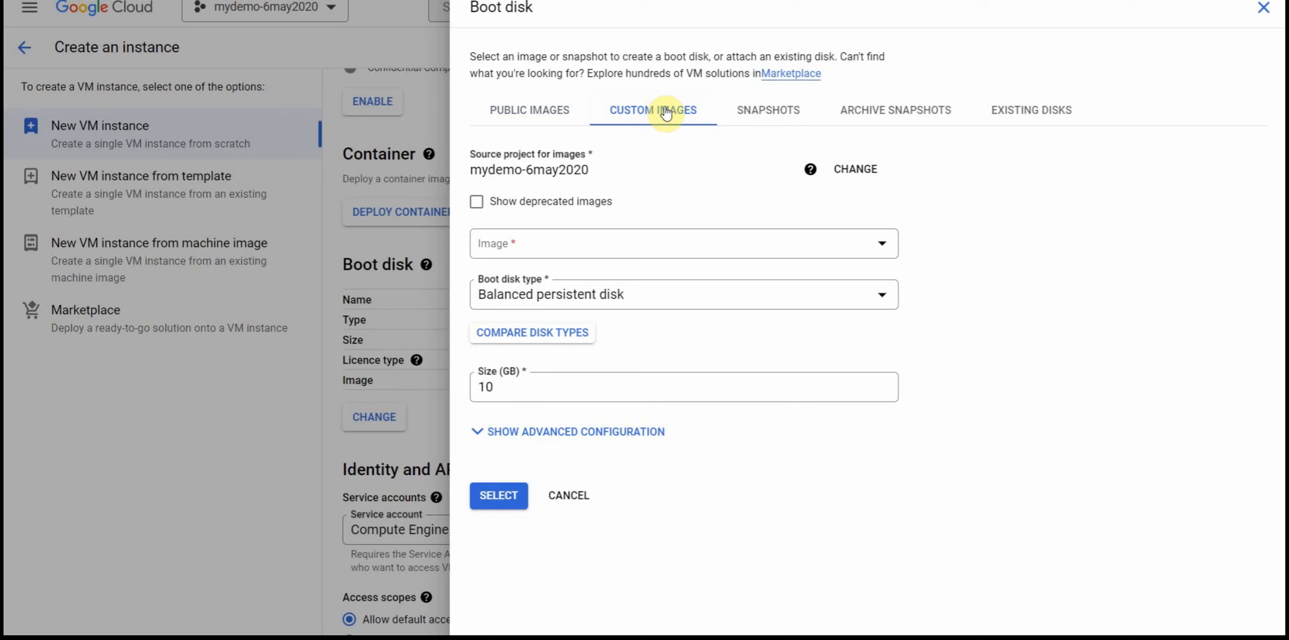
click(651, 259)
click(707, 203)
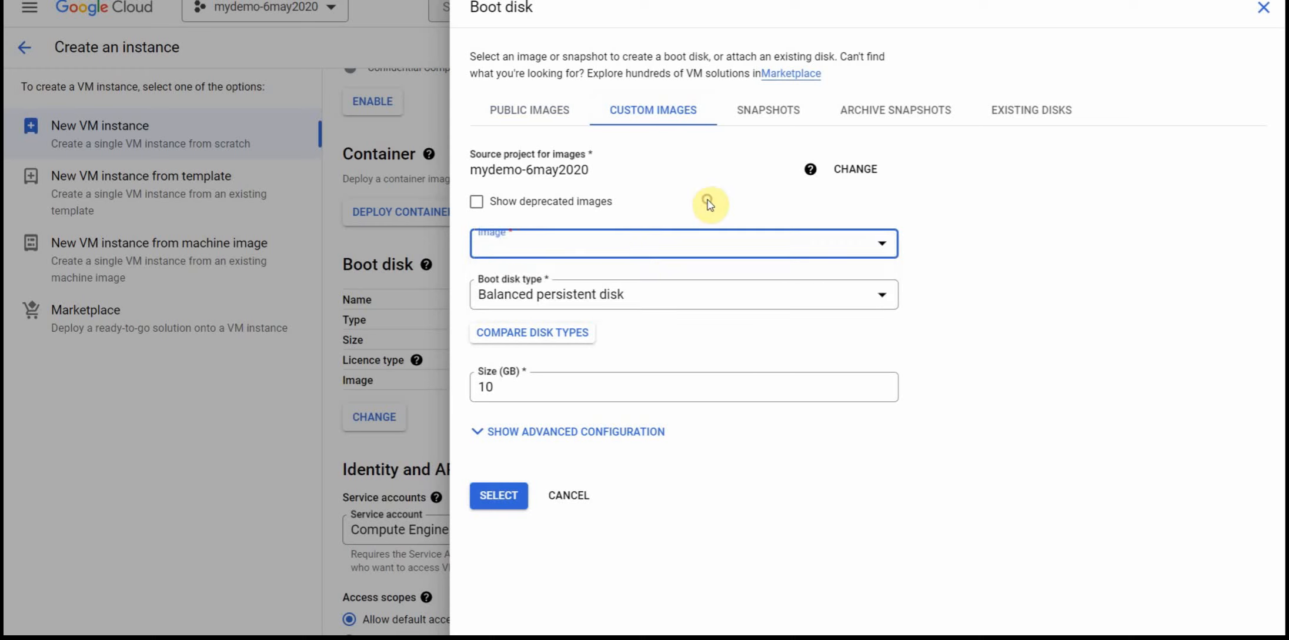
click(776, 112)
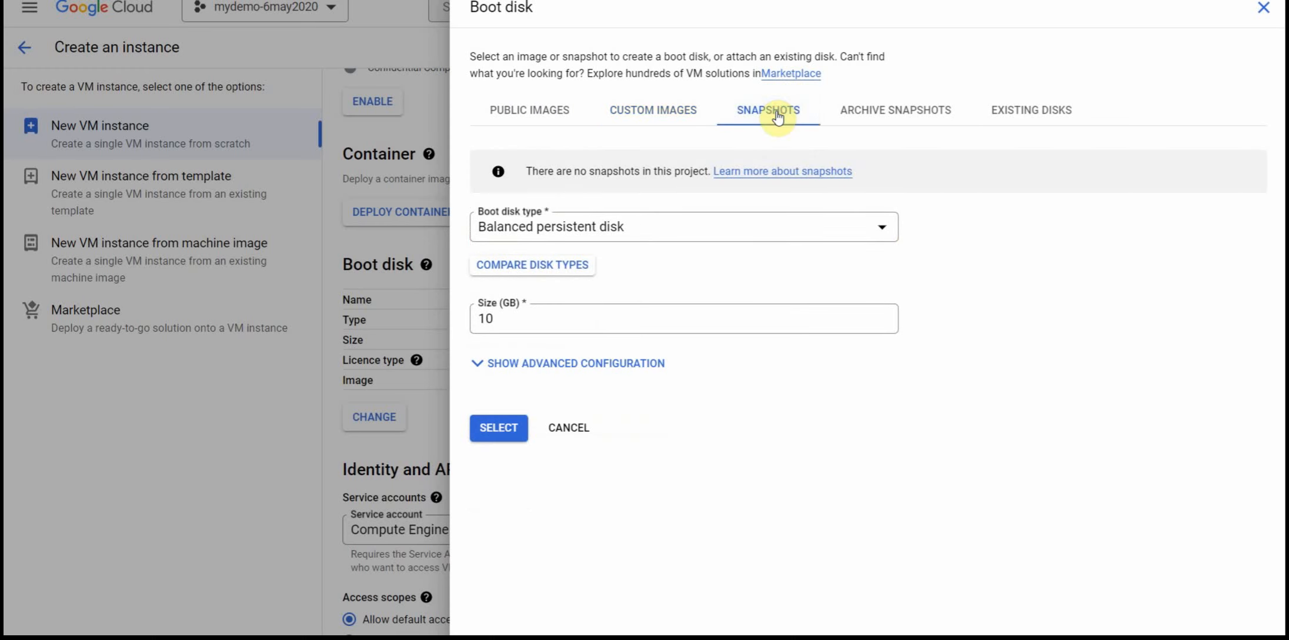
click(1067, 116)
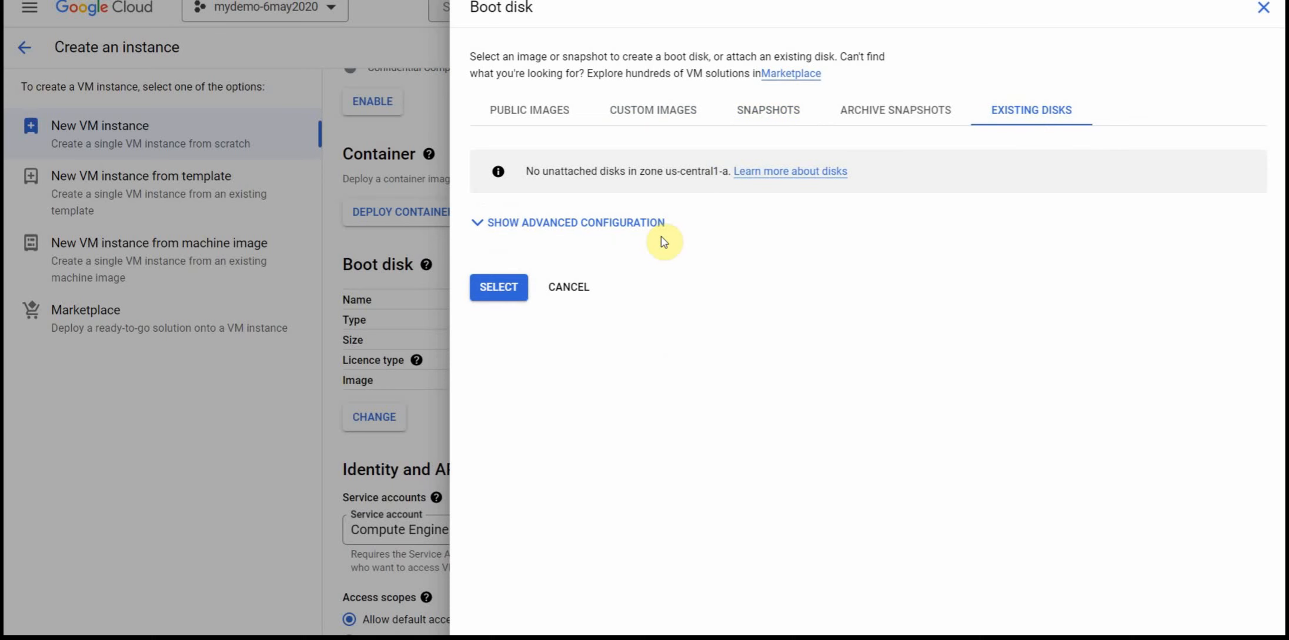
click(589, 294)
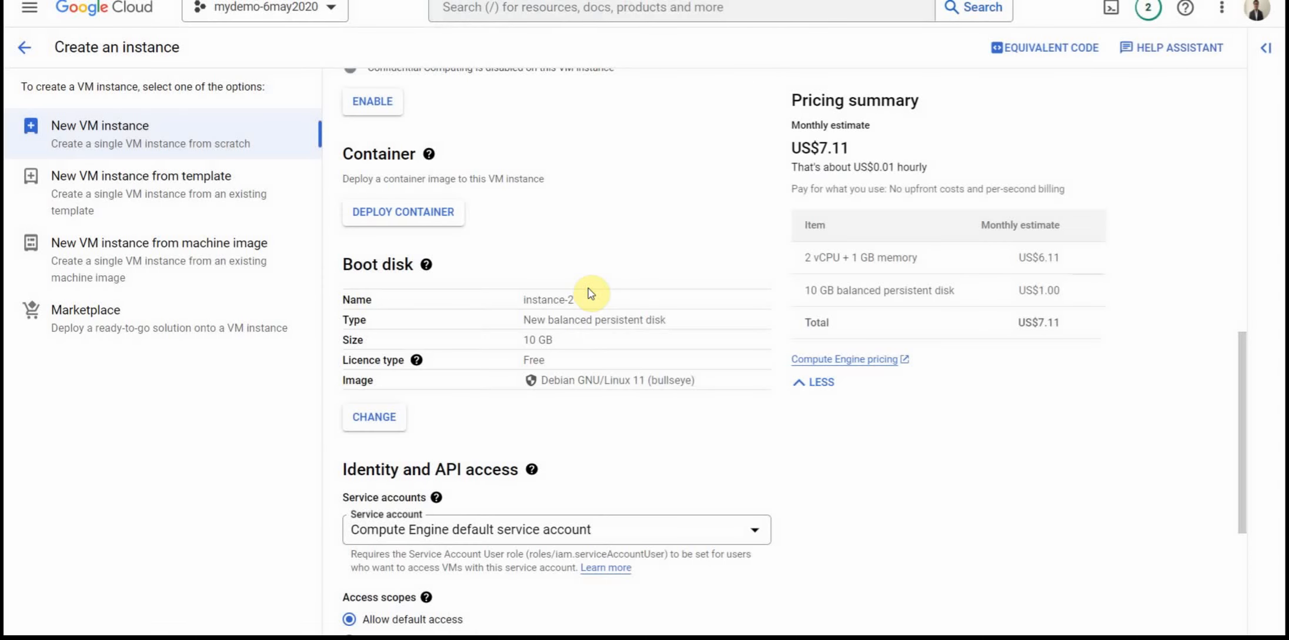
Step: Expand the Advanced options below the firewall settings to show the Networking, Disks and Security sections
scroll(589, 293, down, 3)
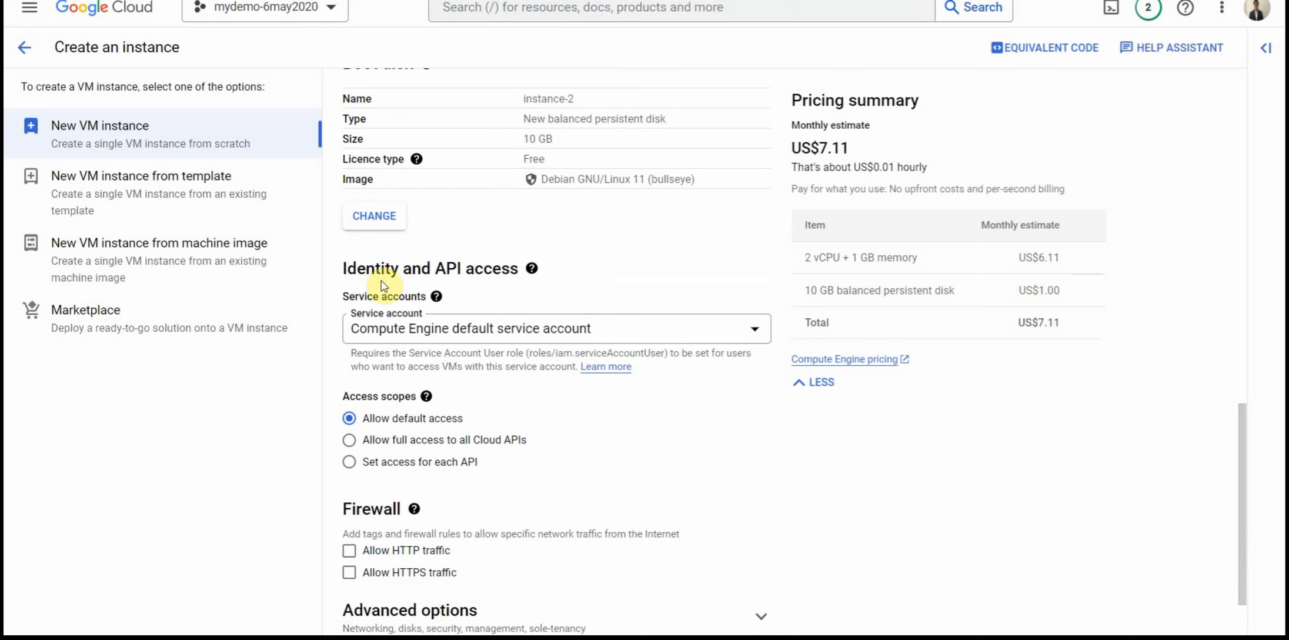
scroll(652, 368, down, 2)
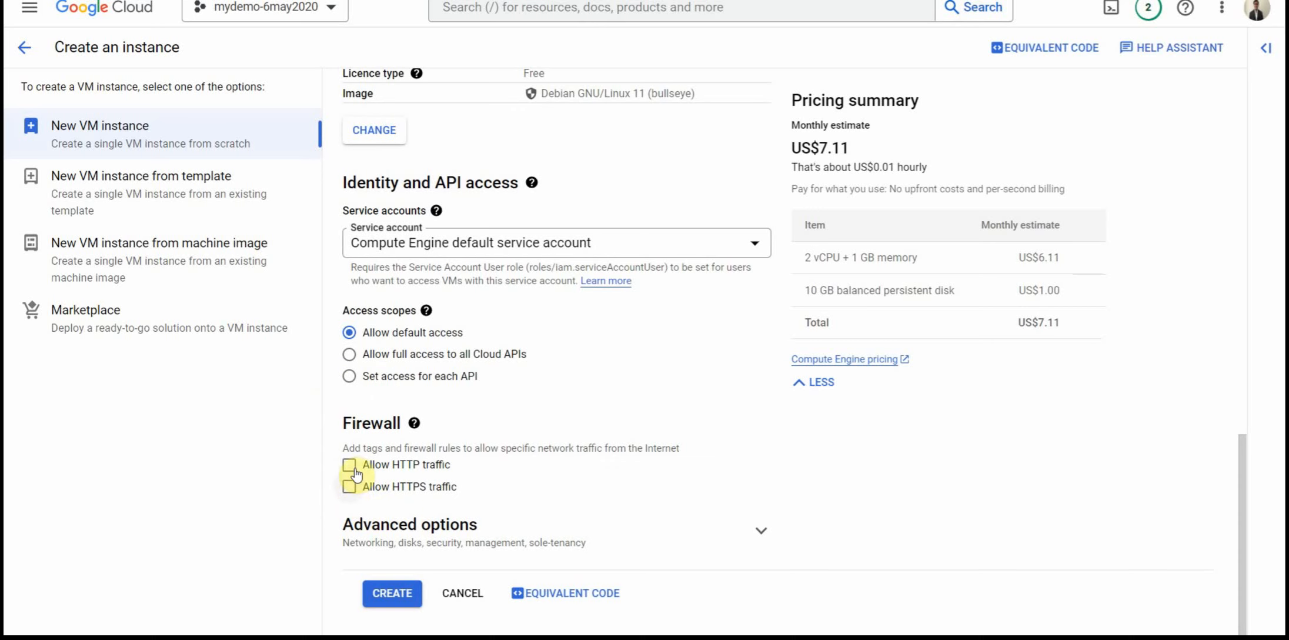
click(759, 531)
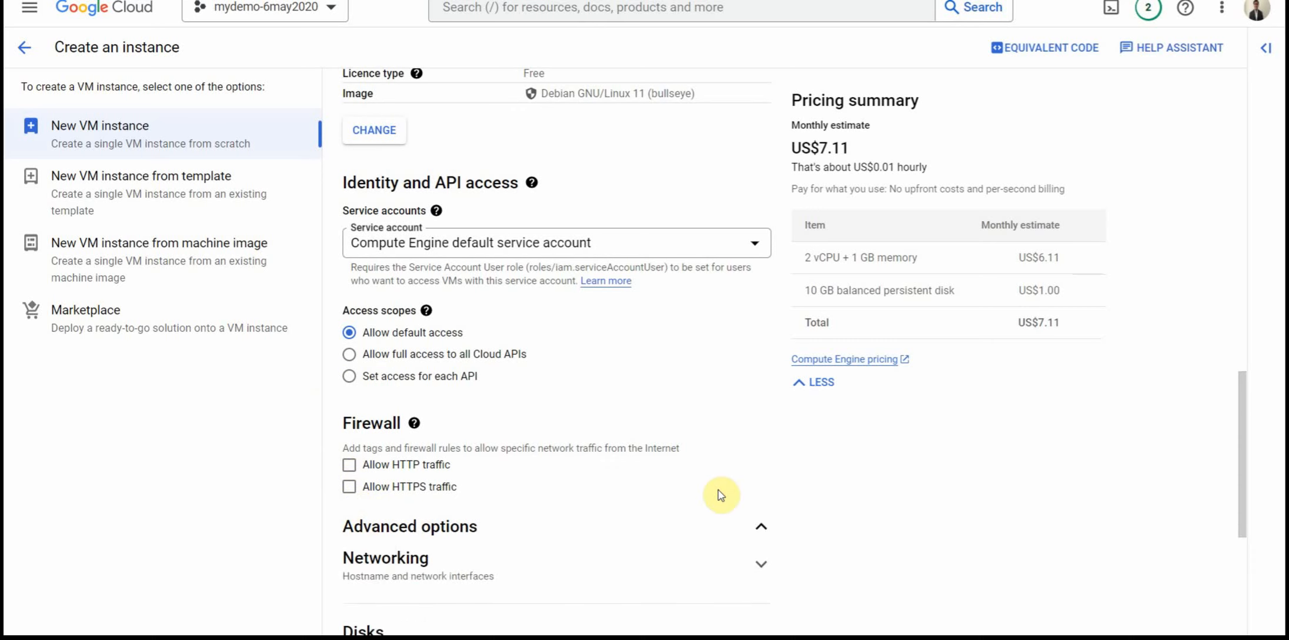
scroll(721, 495, down, 2)
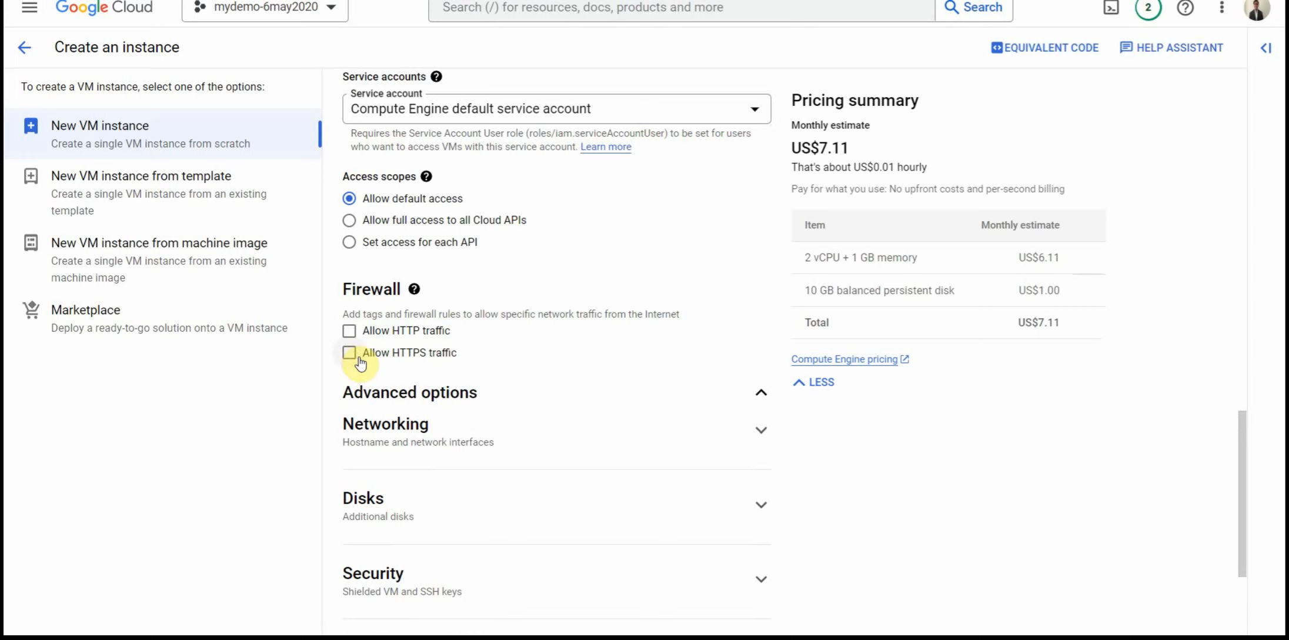
Step: Expand the Networking section and the default network interface, and view the networks available for it
click(760, 433)
scroll(785, 426, down, 10)
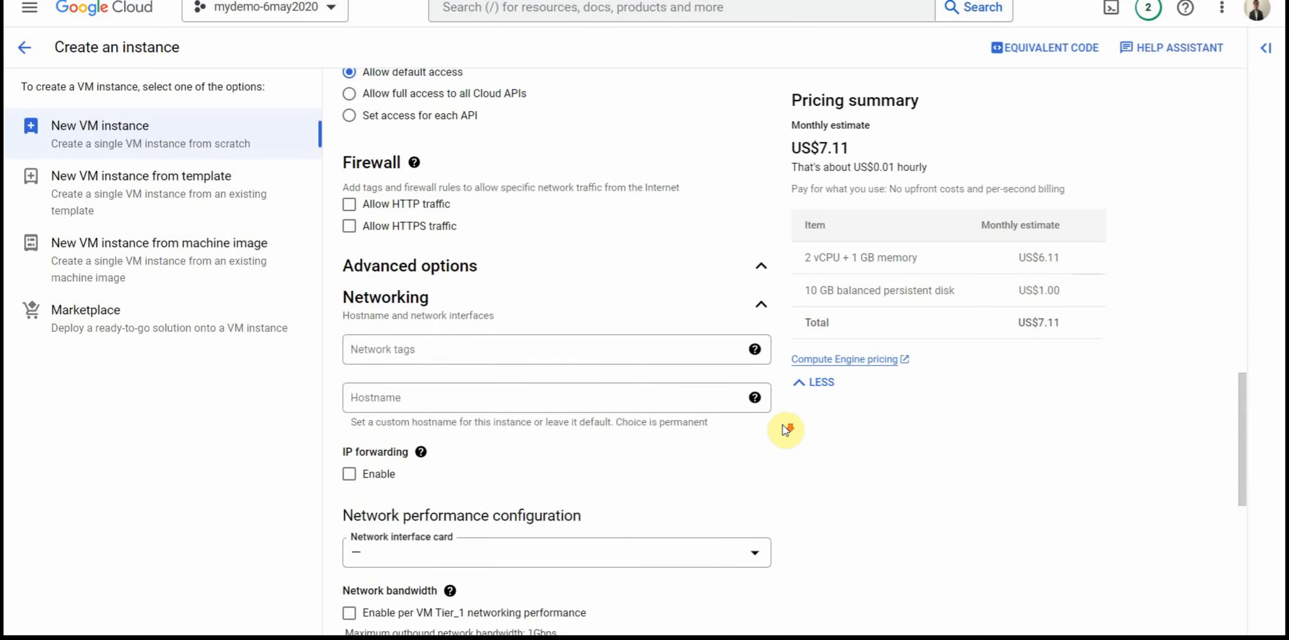
scroll(785, 425, down, 1)
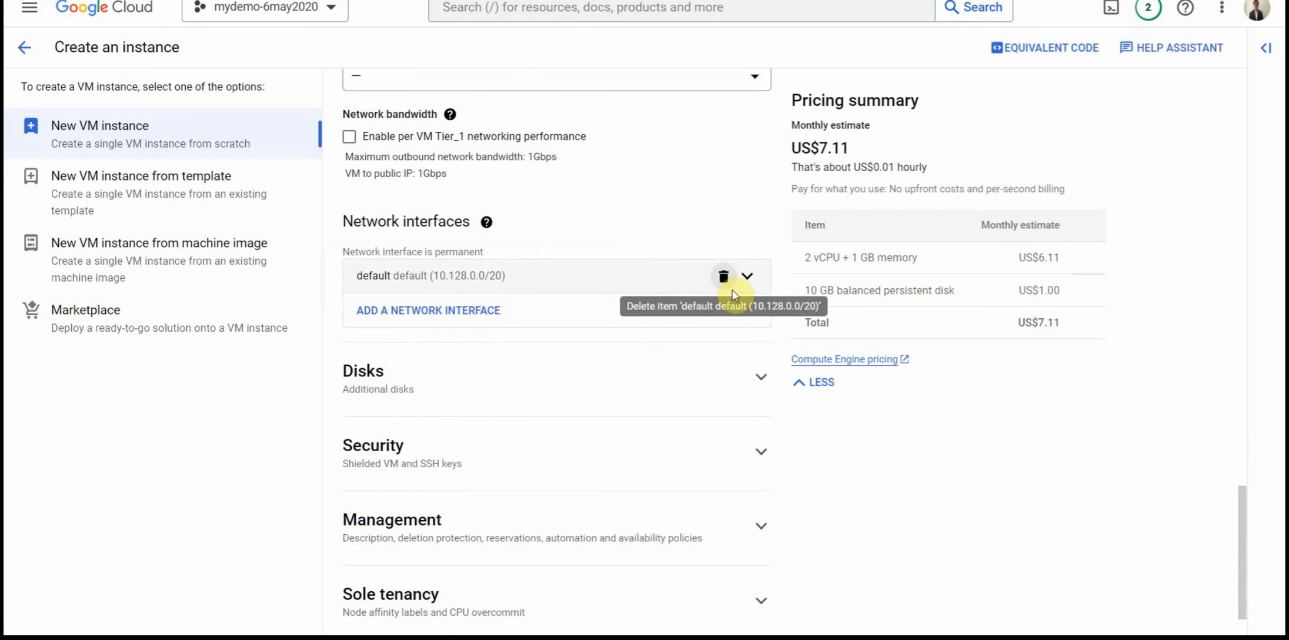
click(746, 276)
click(461, 400)
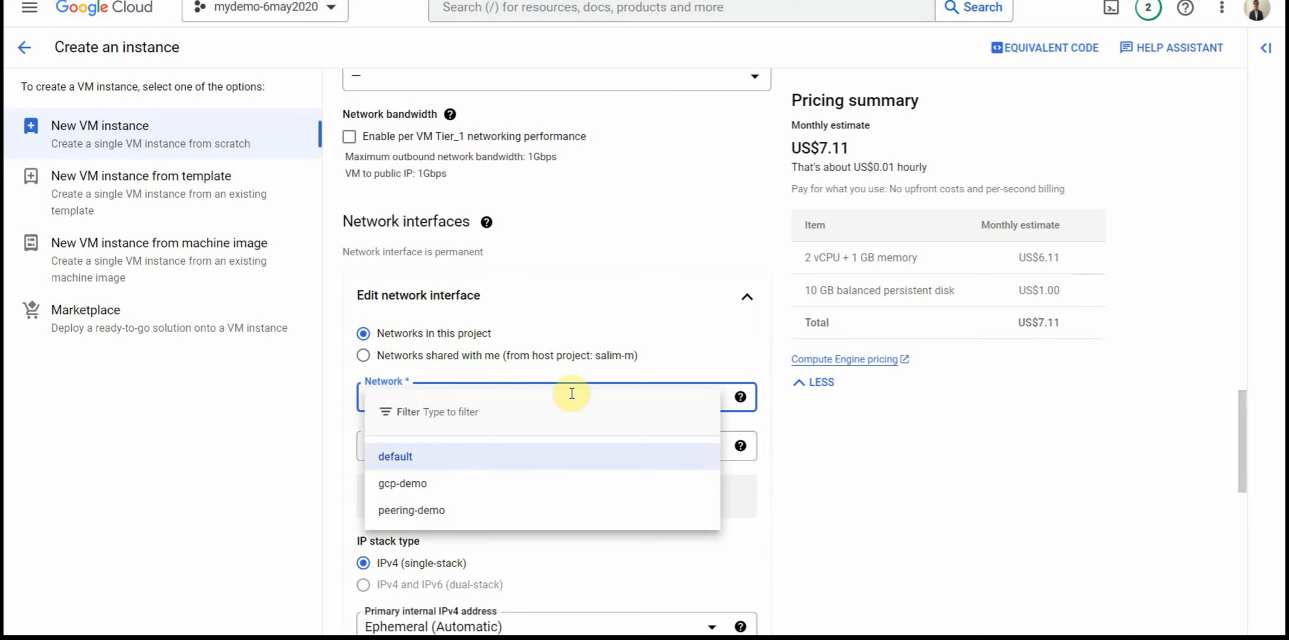
click(589, 339)
Step: Review the primary internal and external IPv4 address options of the default network interface without changing them
scroll(589, 339, down, 1)
scroll(591, 338, down, 1)
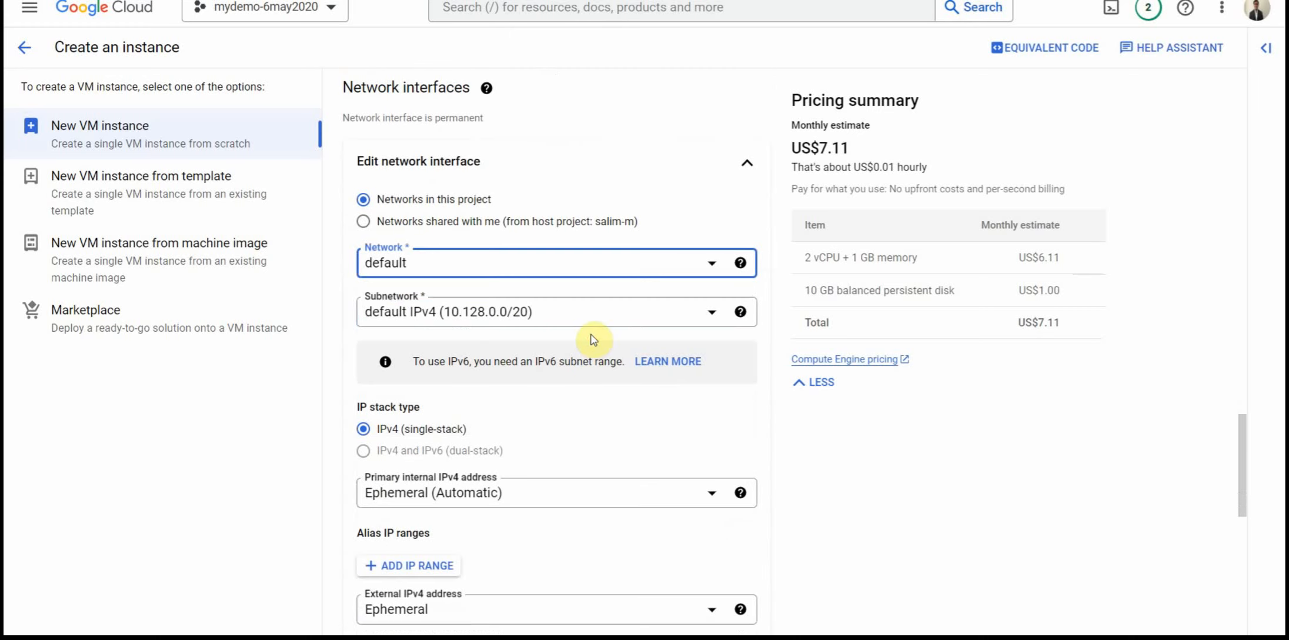
scroll(547, 326, down, 1)
scroll(553, 332, down, 2)
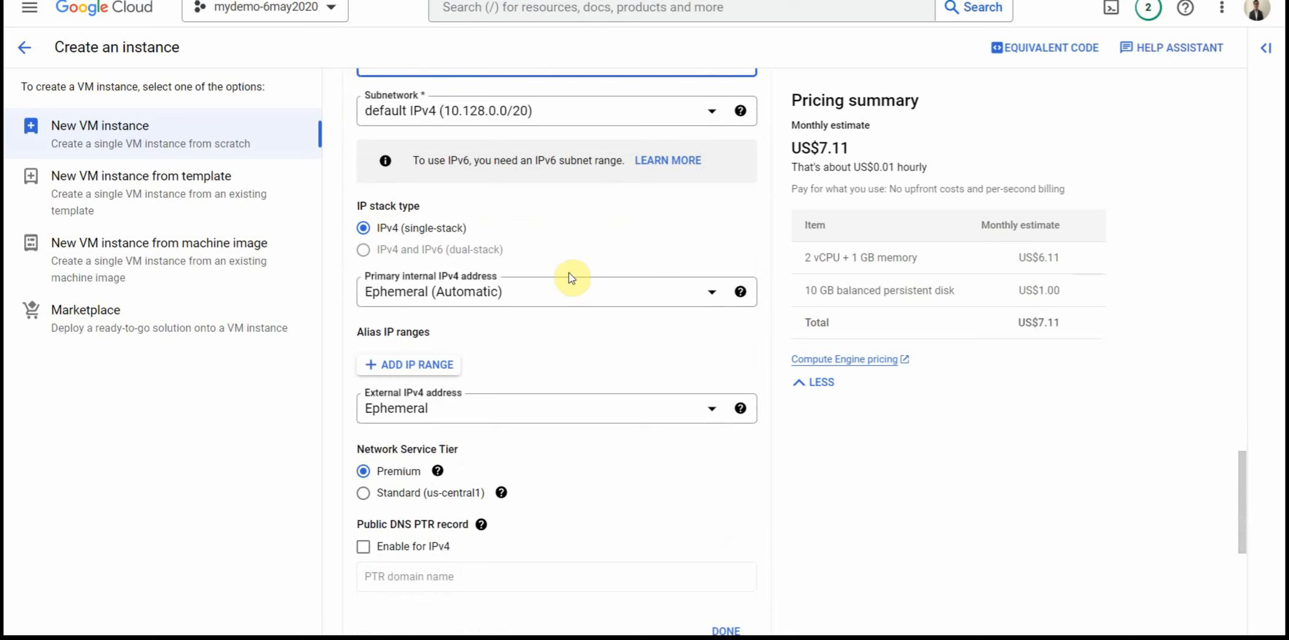
click(522, 300)
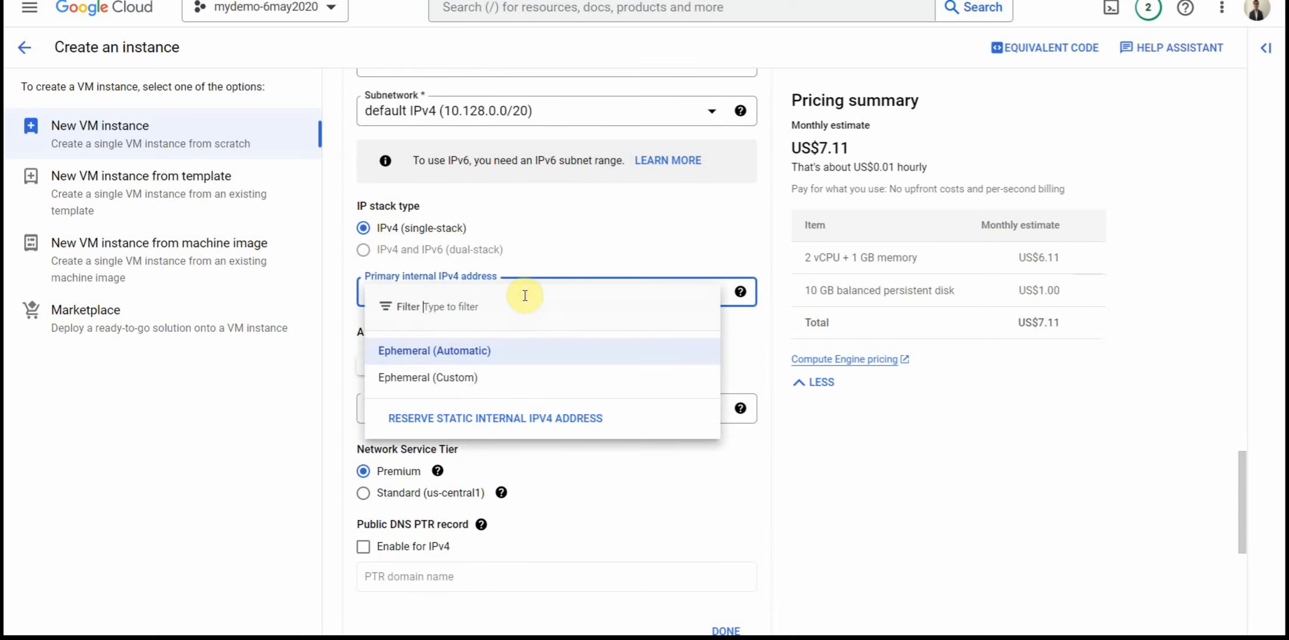
click(607, 252)
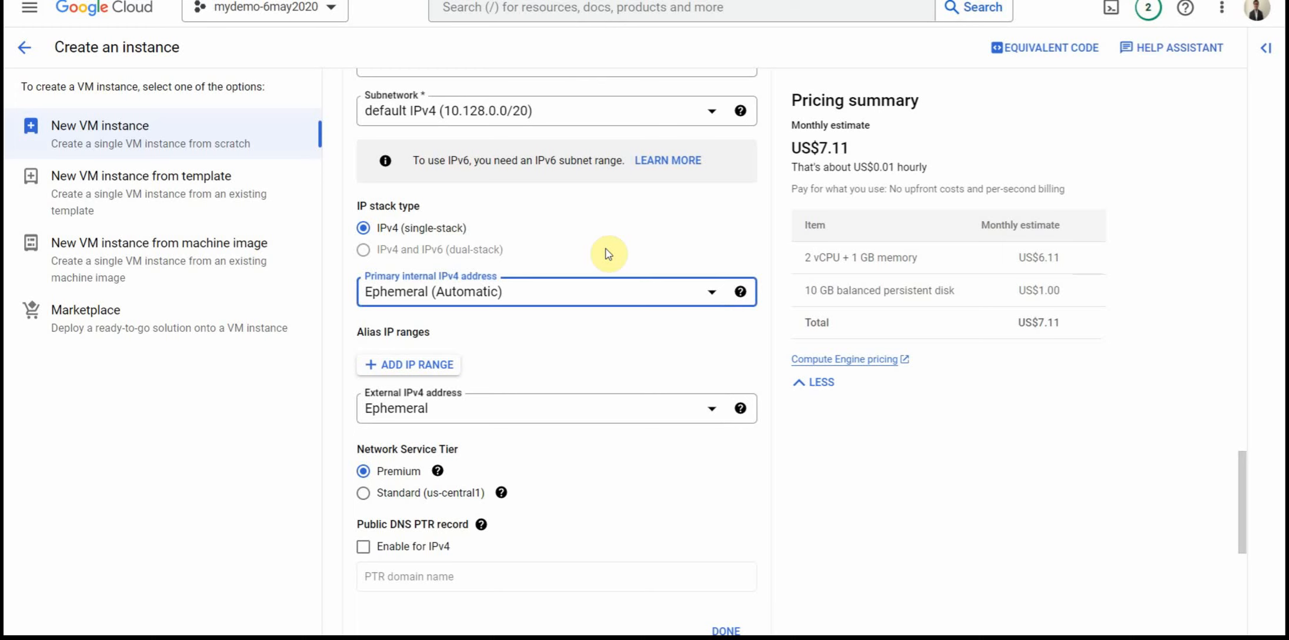
click(501, 417)
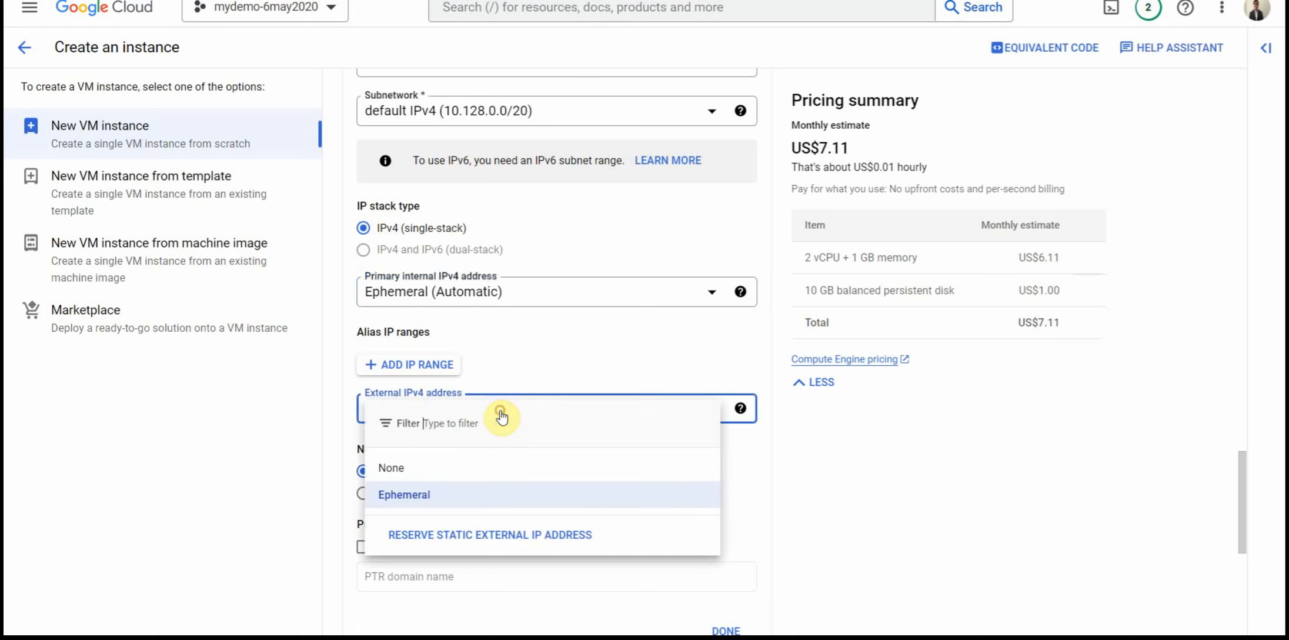
click(557, 365)
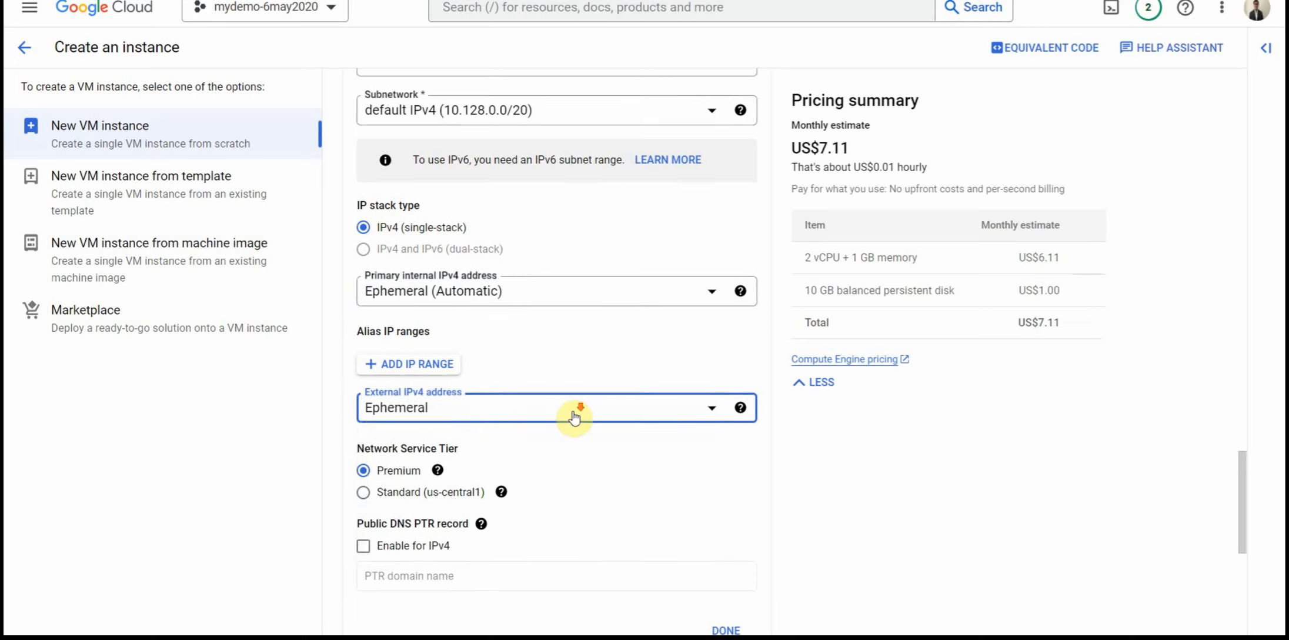
Step: Start adding a new disk in the Disks section and examine the comparison of Standard, Balanced, SSD and Extreme disk types
scroll(573, 418, down, 3)
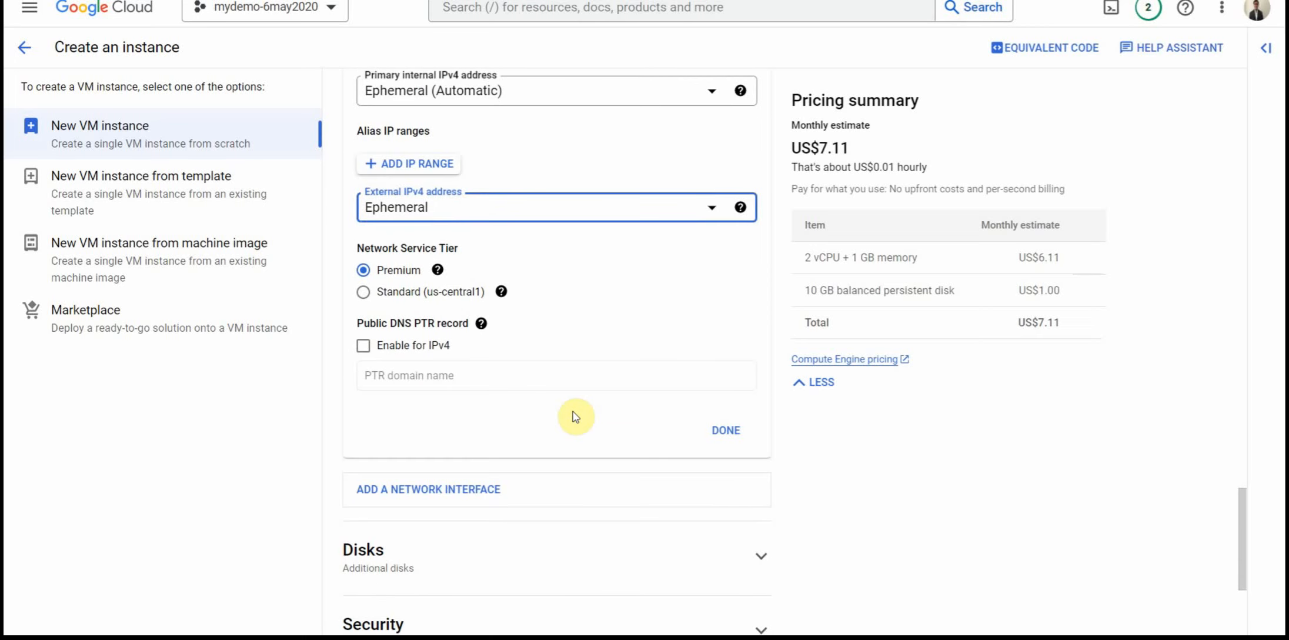
scroll(576, 419, down, 2)
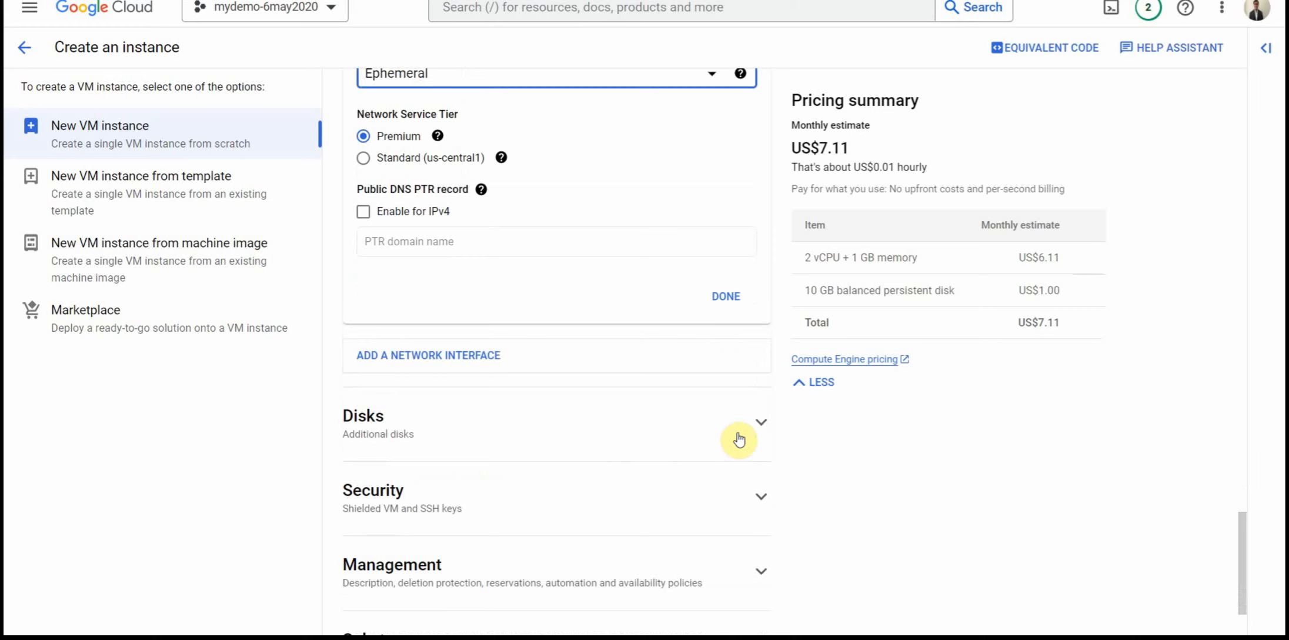
click(739, 438)
click(411, 475)
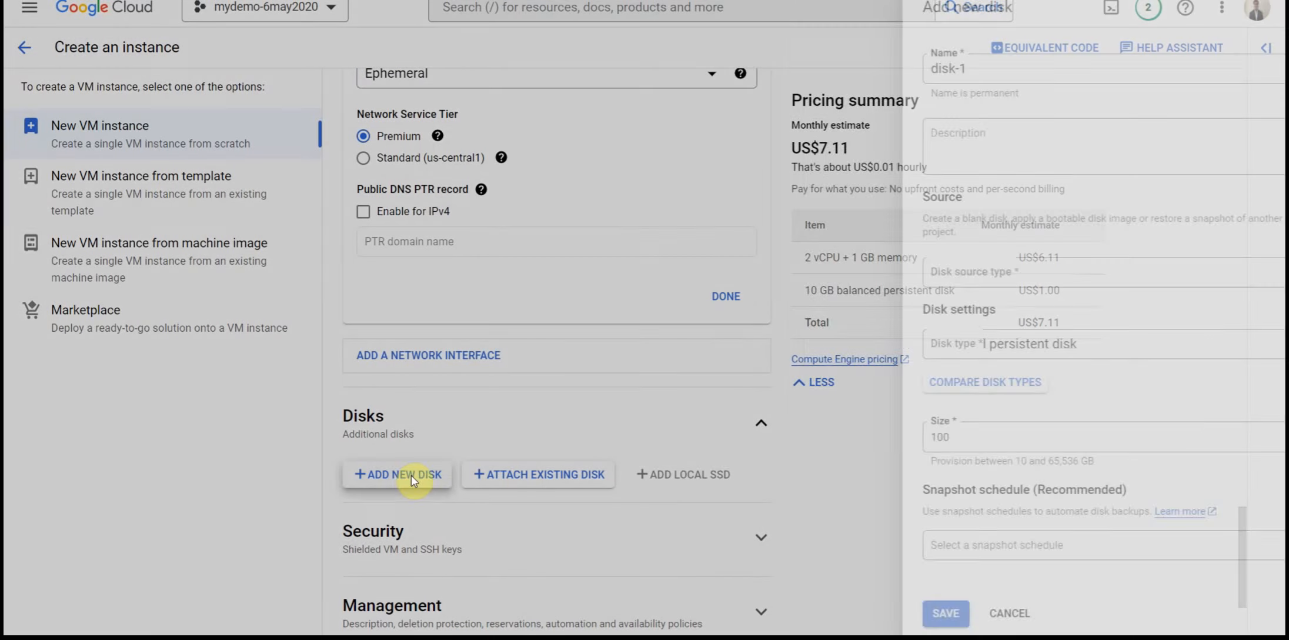
click(858, 388)
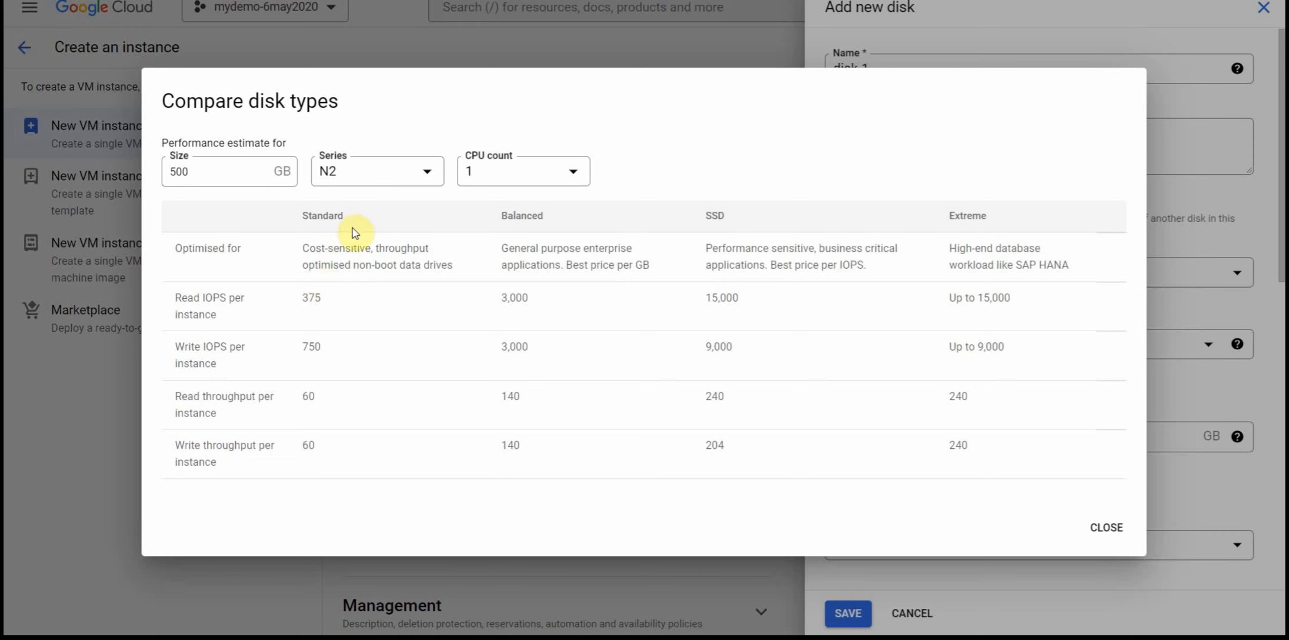
click(316, 215)
drag(318, 218, 326, 219)
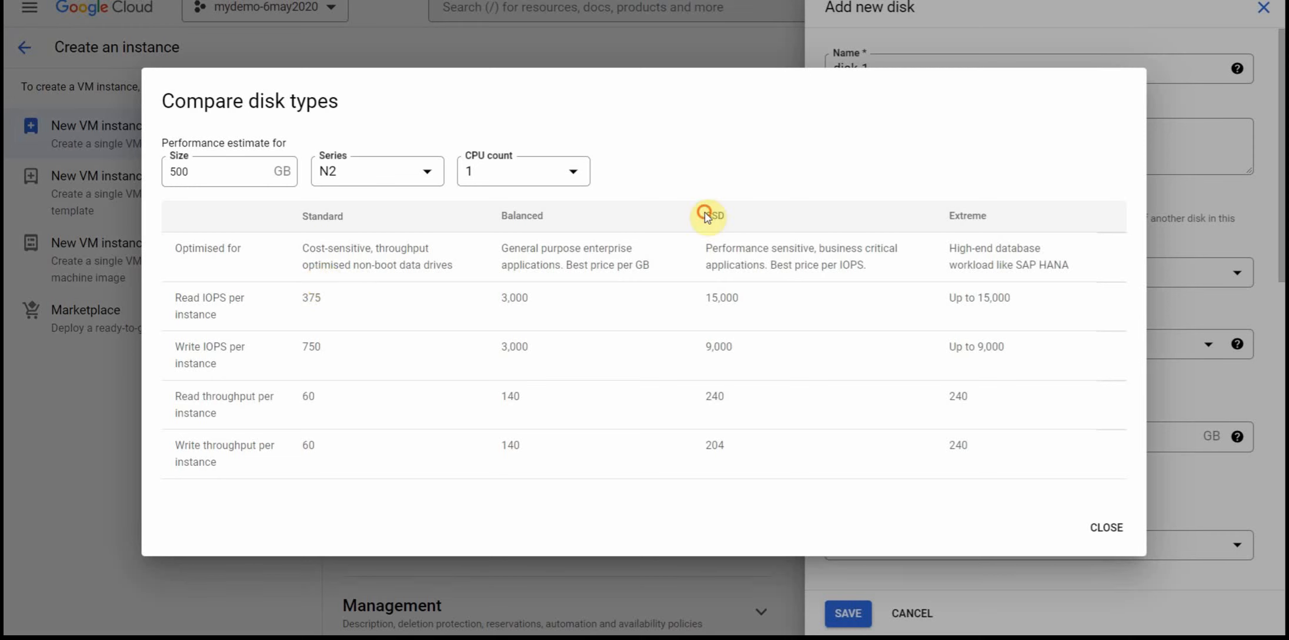
drag(706, 216, 724, 220)
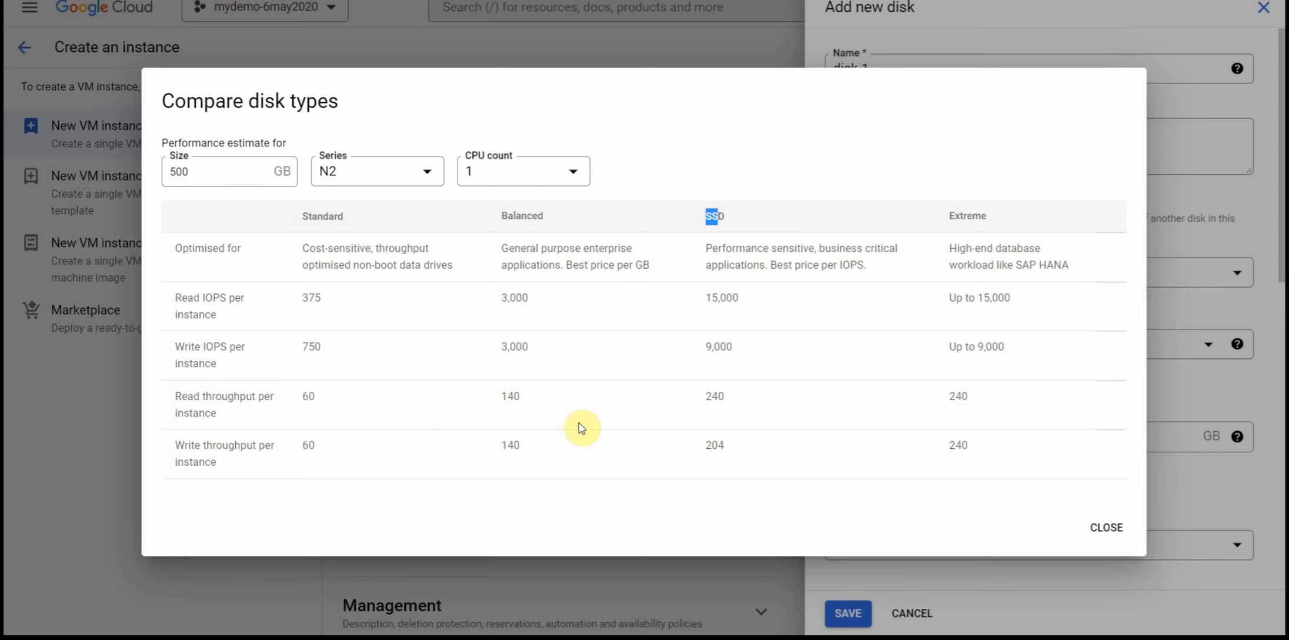
Step: Set the disk type comparison to a size of 5000 GB and 32 CPUs, and compare the Balanced and SSD read IOPS
click(246, 172)
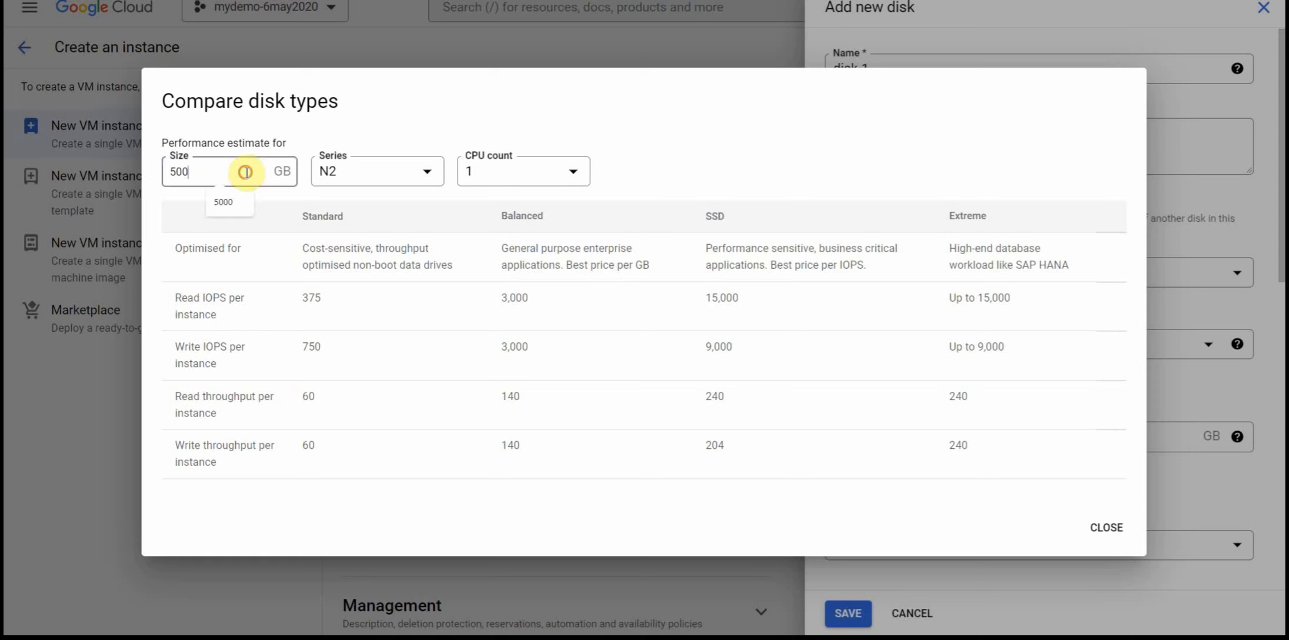
text(0)
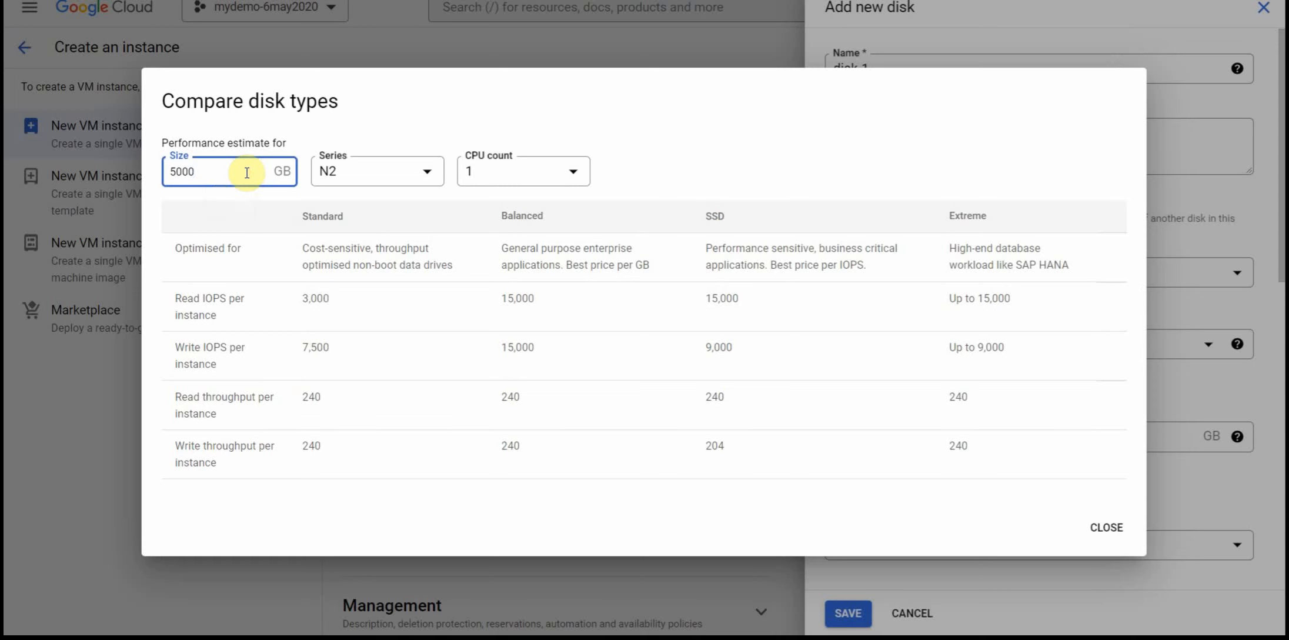
click(665, 186)
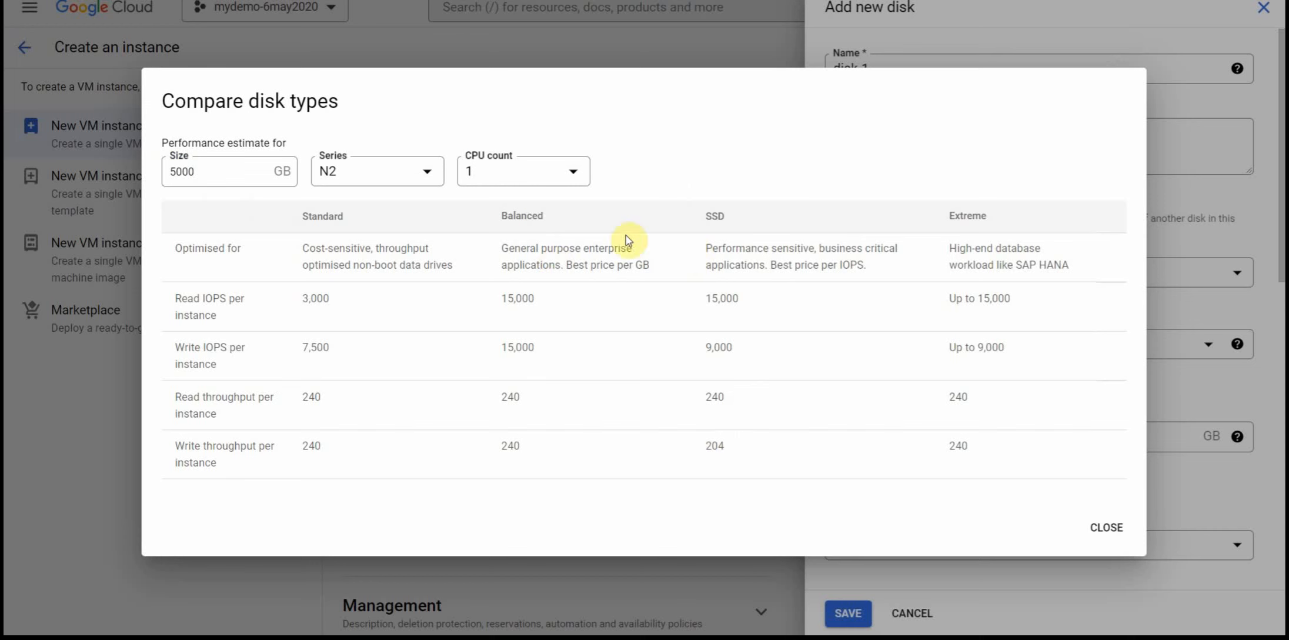
click(564, 171)
click(499, 317)
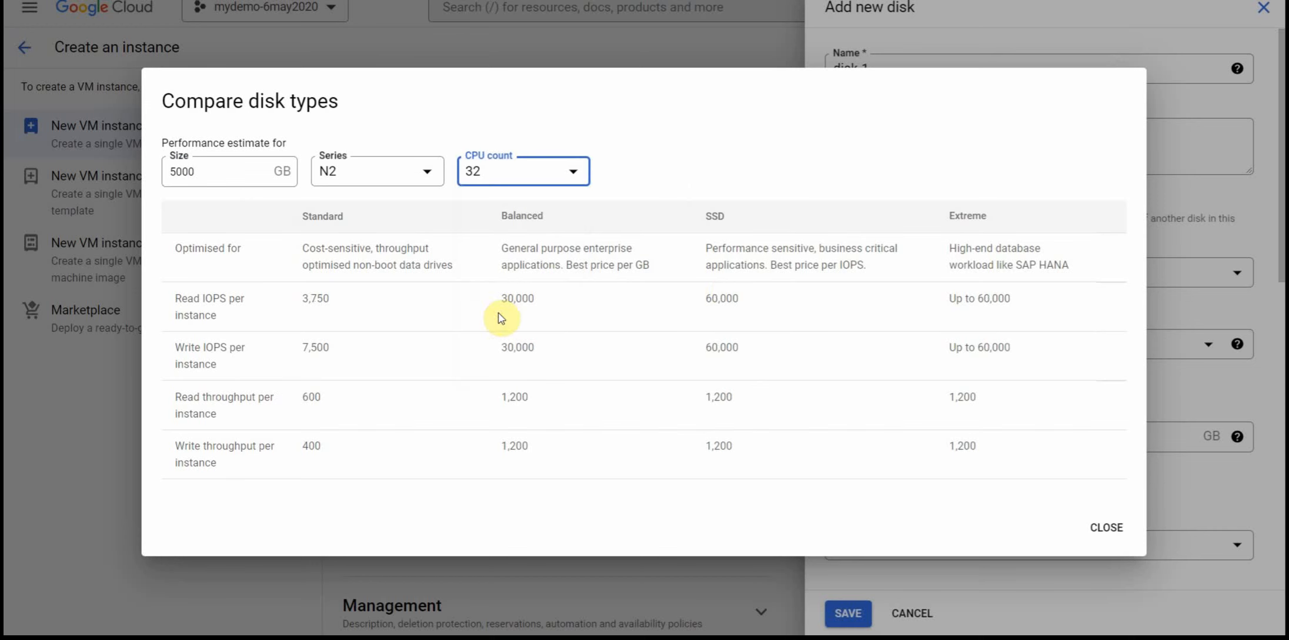
double_click(728, 297)
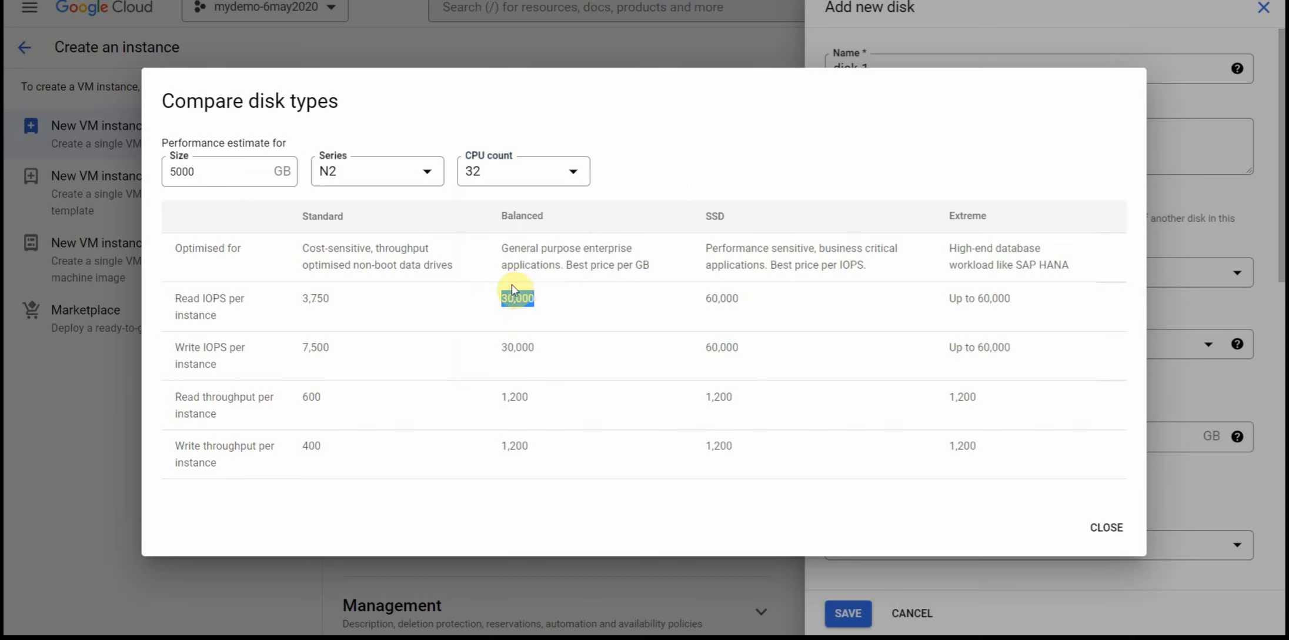
Step: Set the comparison's CPU count to 1, review the Standard column, and close the comparison and the new disk without saving
click(510, 171)
click(498, 184)
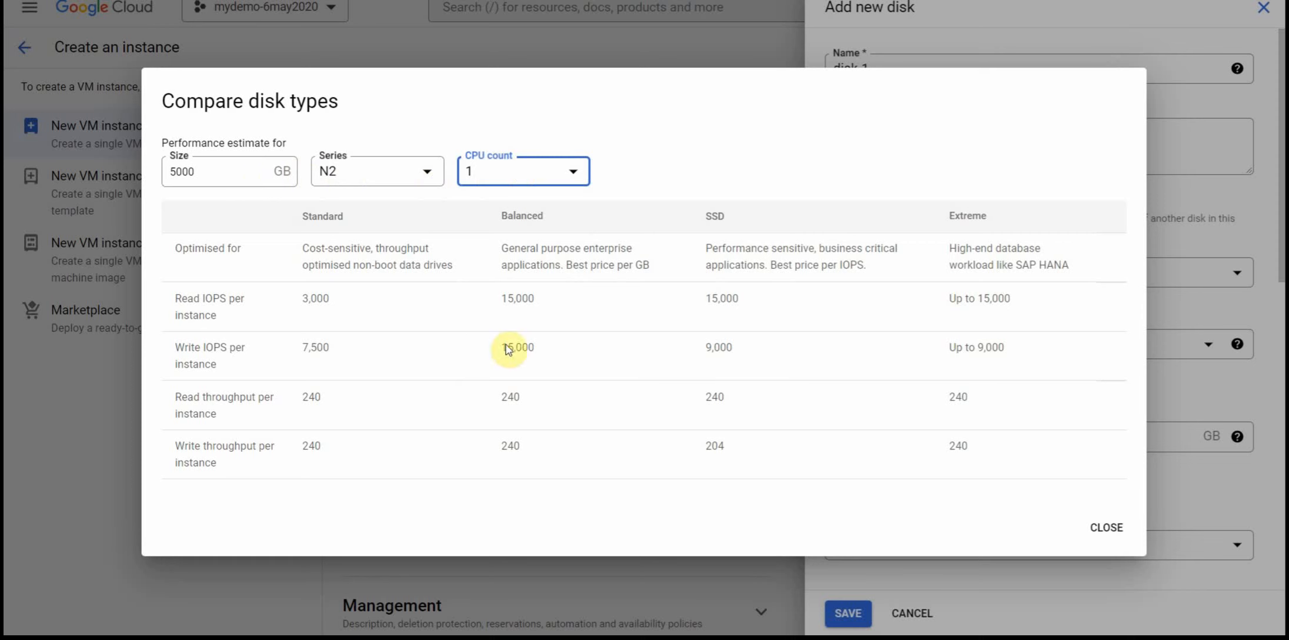
click(330, 219)
double_click(331, 218)
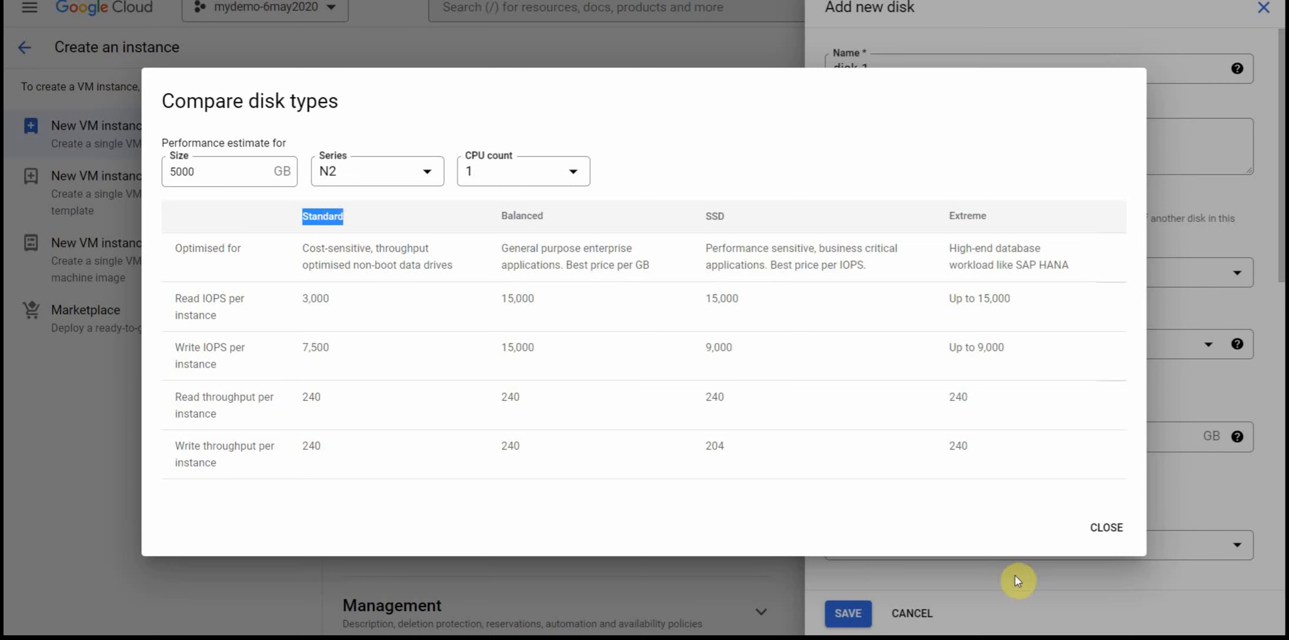
click(1104, 527)
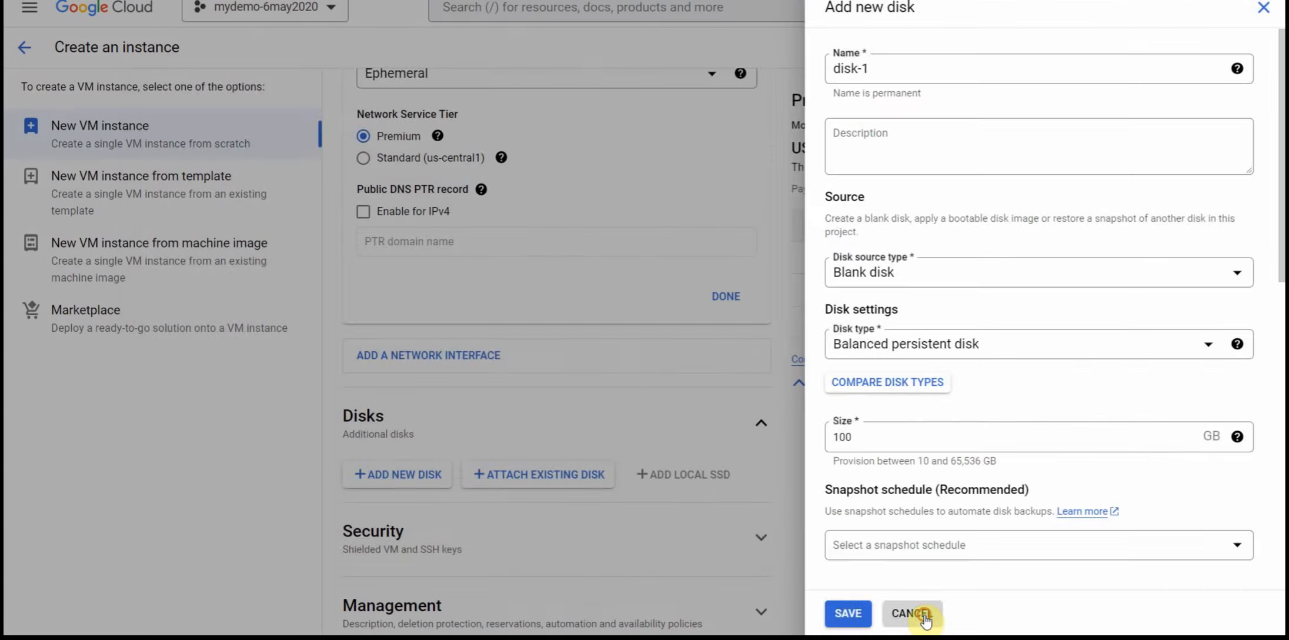
click(911, 612)
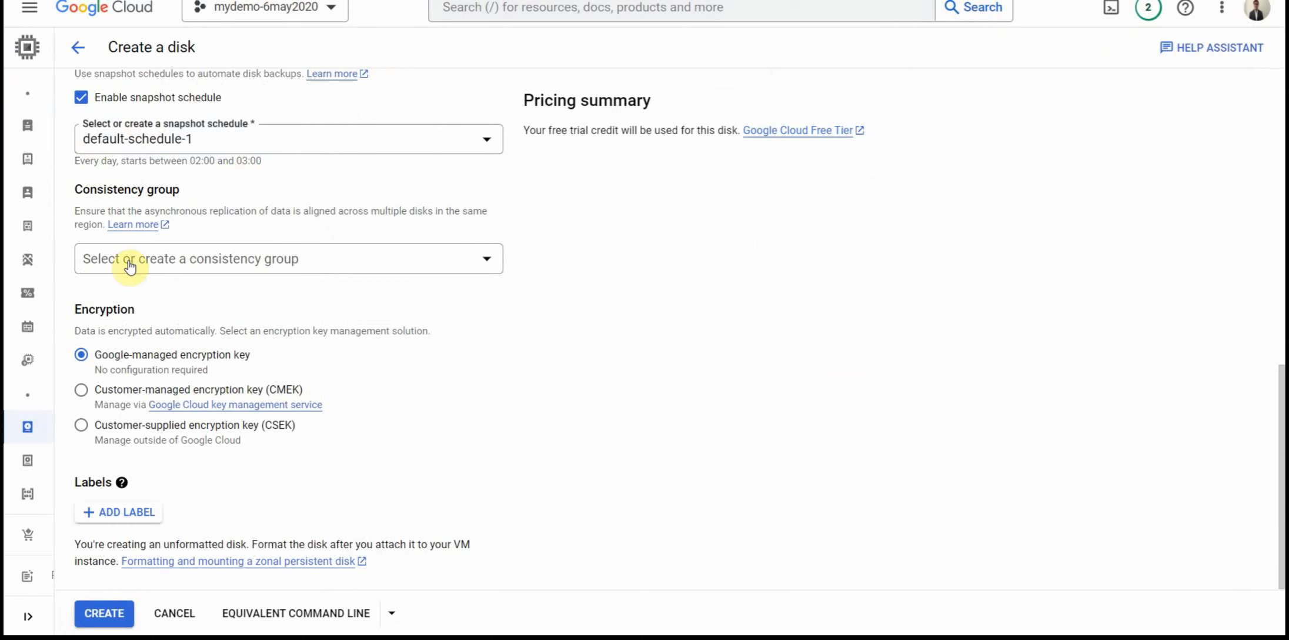
Step: Compare the location settings for the new disk by choosing Single zone and returning to Regional
scroll(250, 339, up, 1)
scroll(251, 340, up, 10)
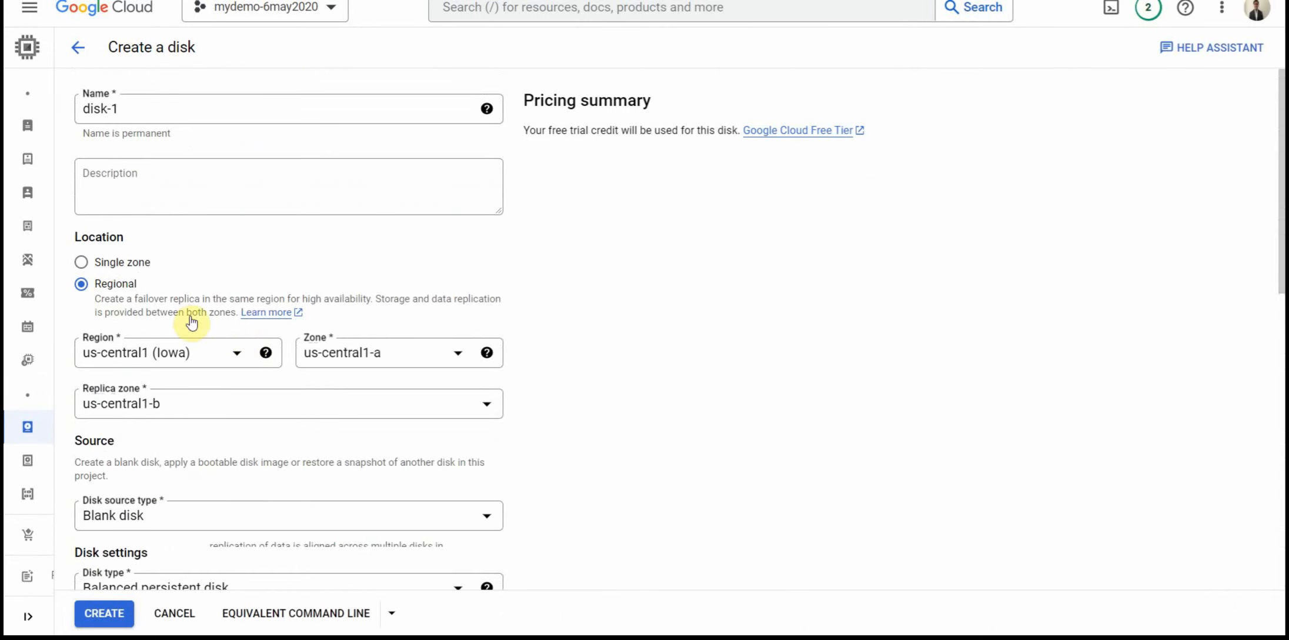
click(133, 266)
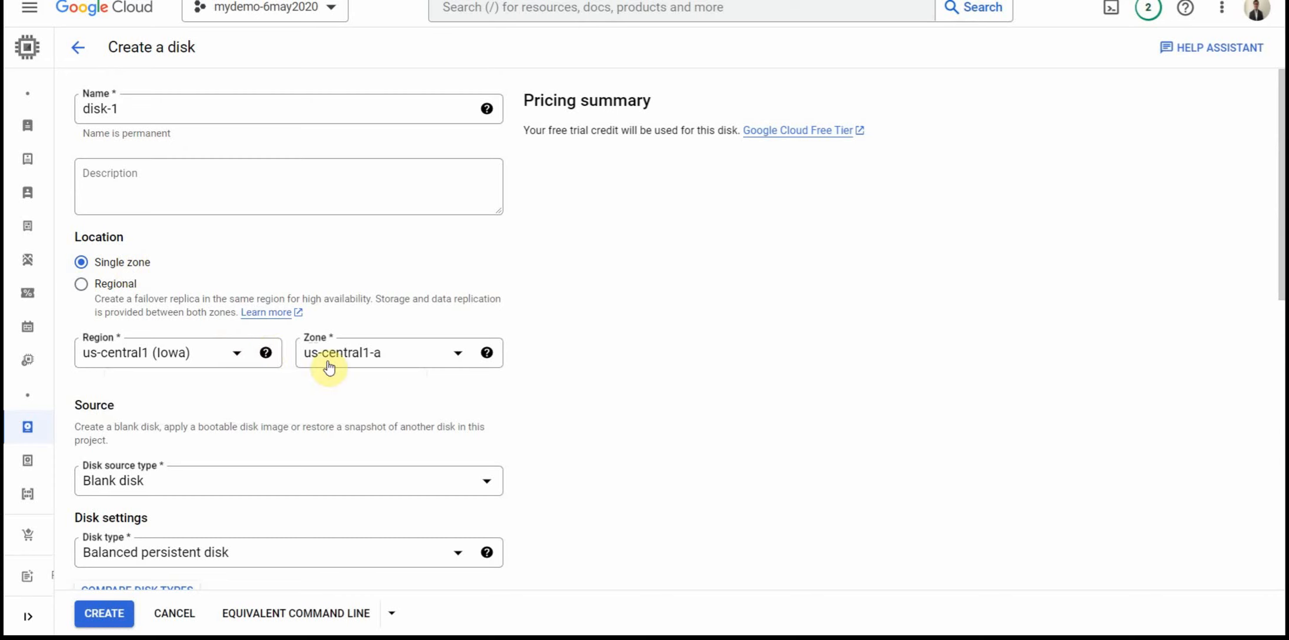
click(131, 285)
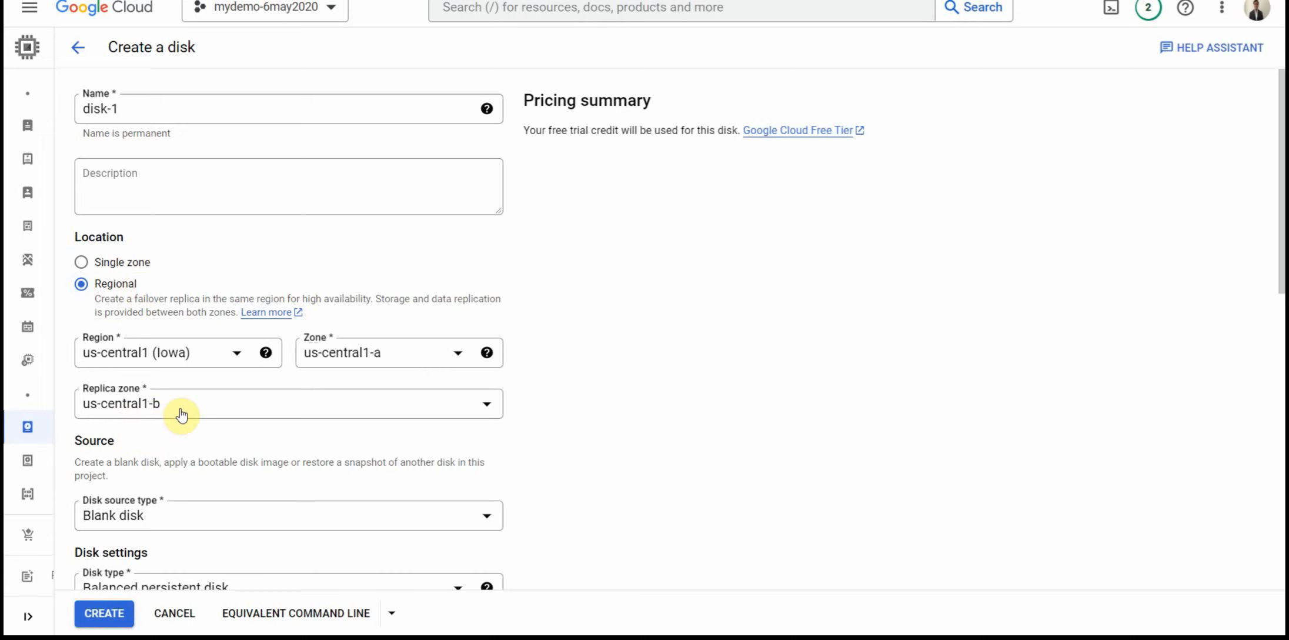
Step: Review the disk's snapshot and encryption settings, choosing the customer-managed key (CMEK) and then the customer-supplied key (CSEK) to see their fields
scroll(184, 412, down, 7)
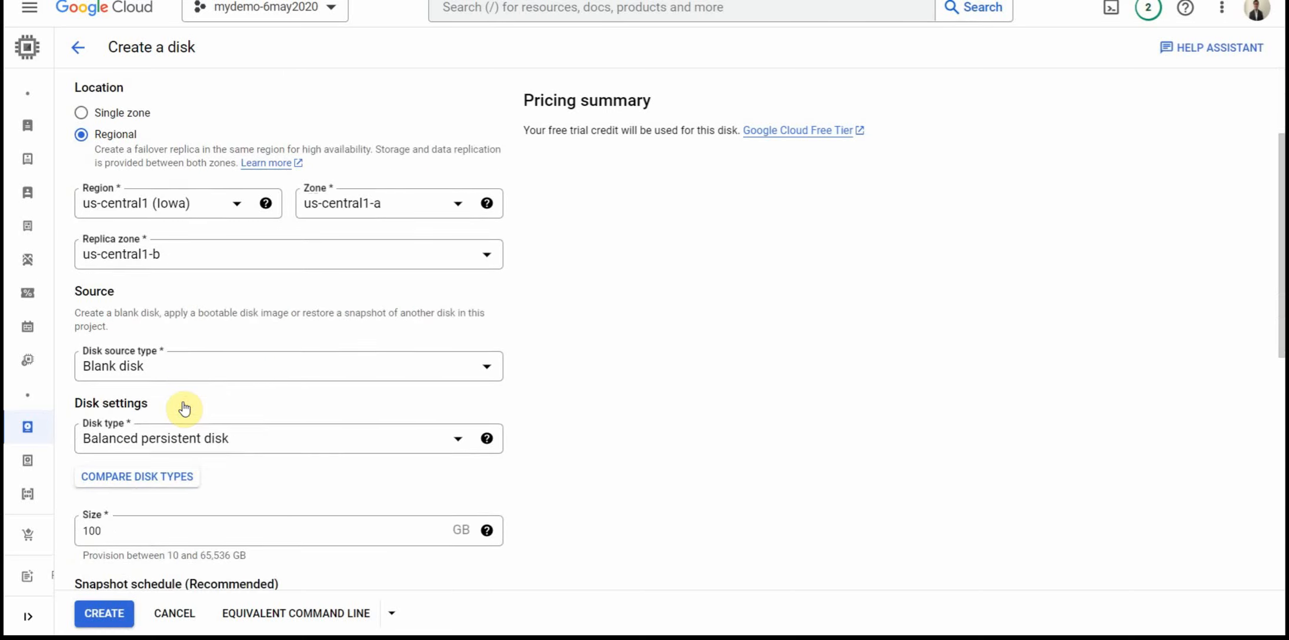
scroll(192, 489, down, 3)
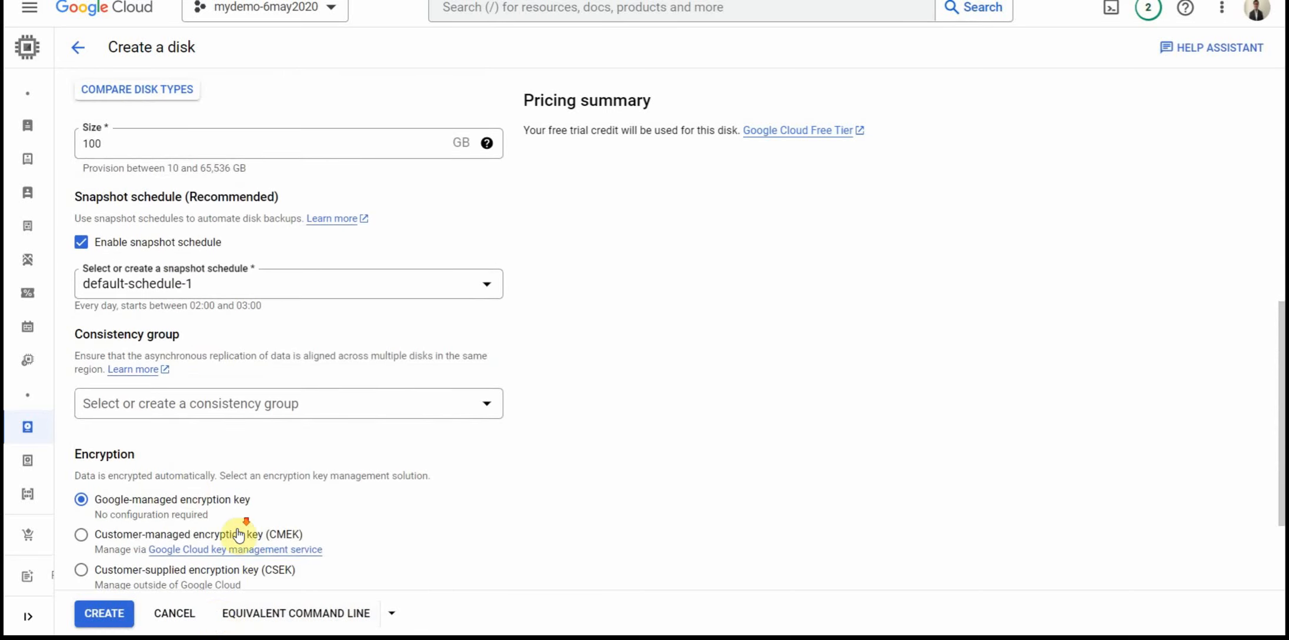
scroll(322, 535, down, 3)
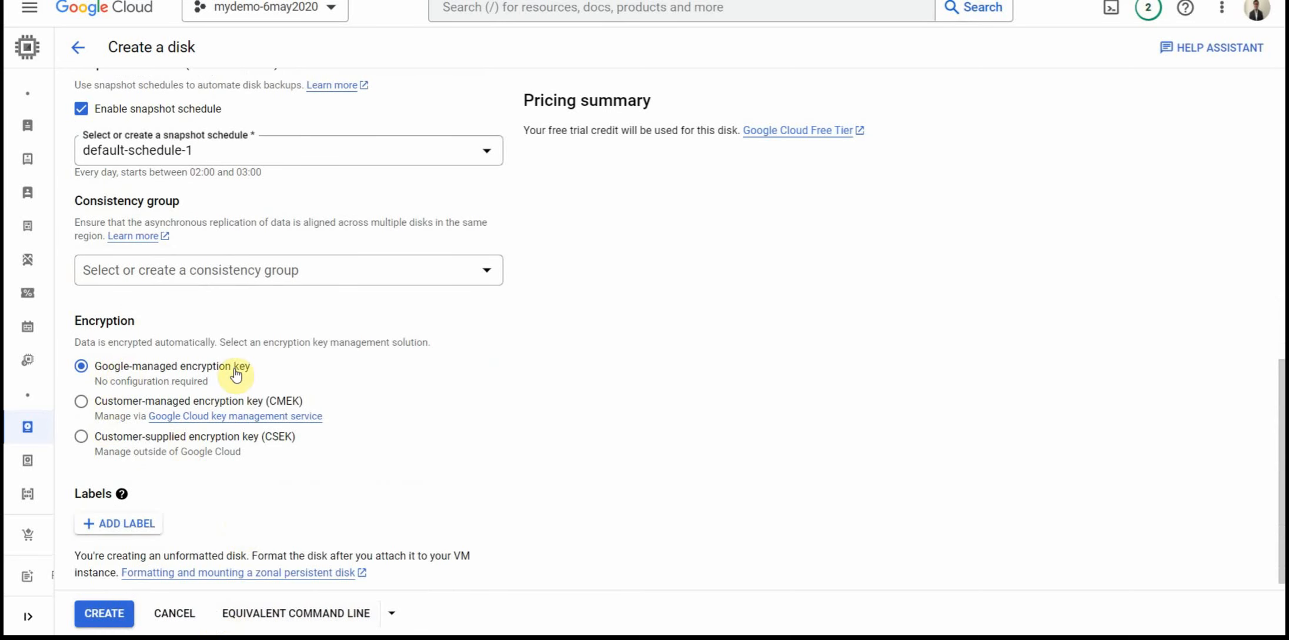
click(151, 405)
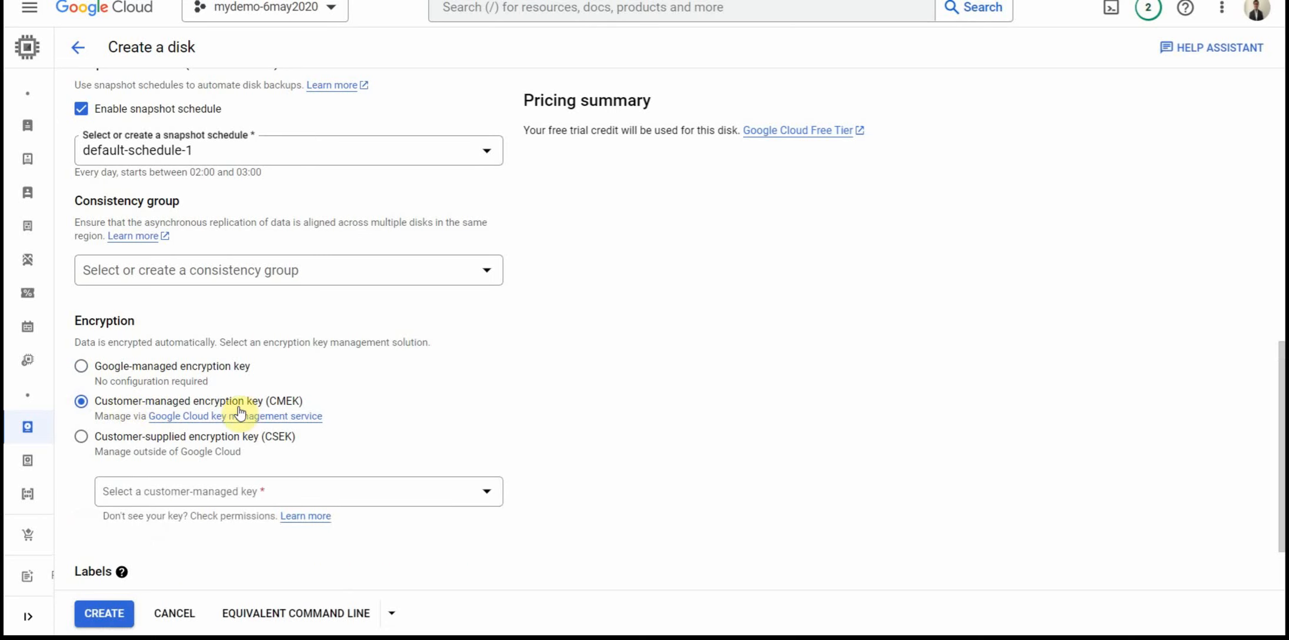
click(142, 448)
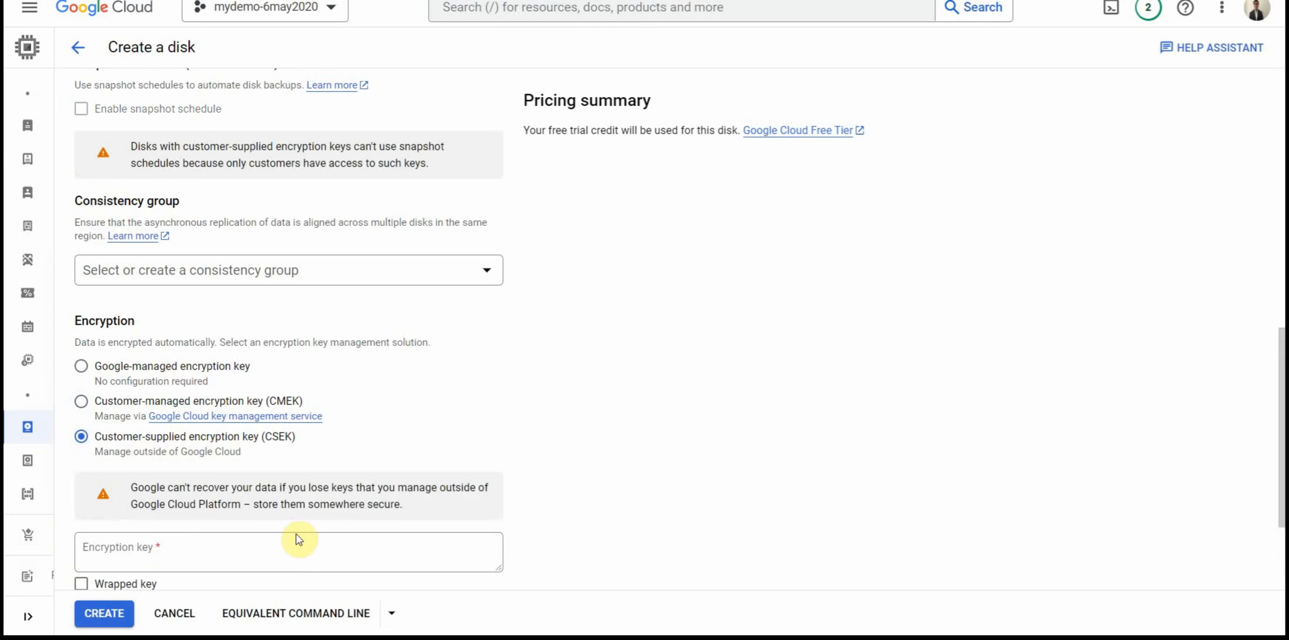
scroll(298, 538, down, 3)
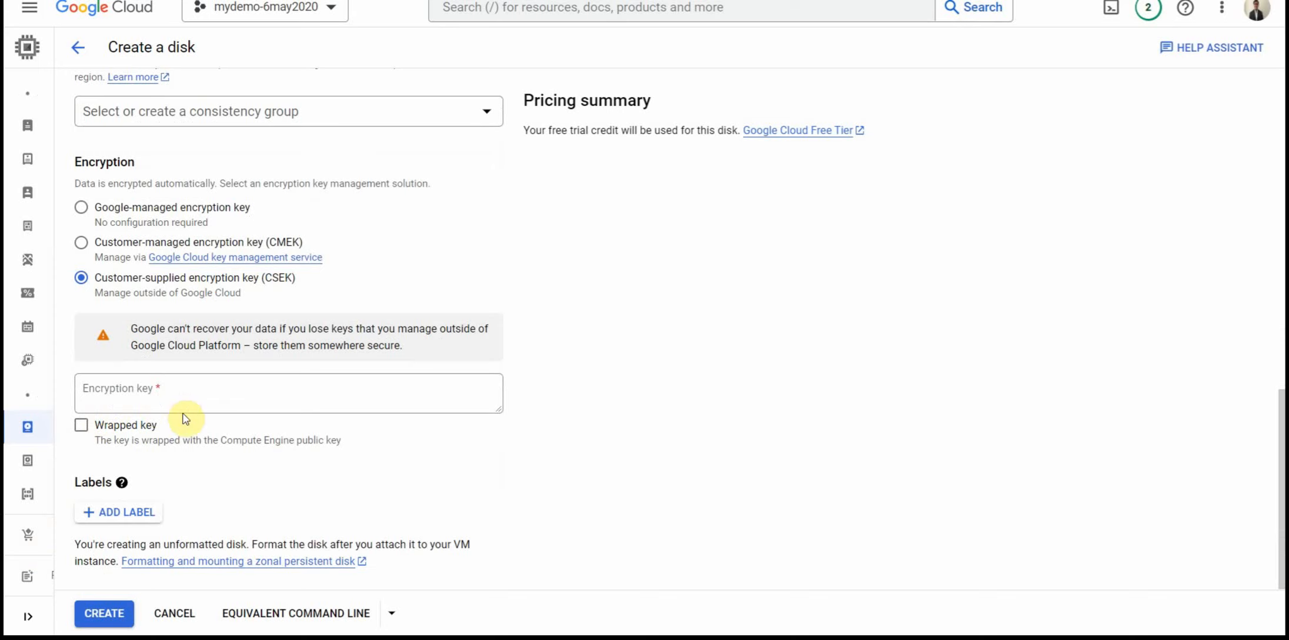
Step: Leave the disk creation form without creating the disk, and return through the VM instances page to the new instance form
scroll(226, 435, up, 10)
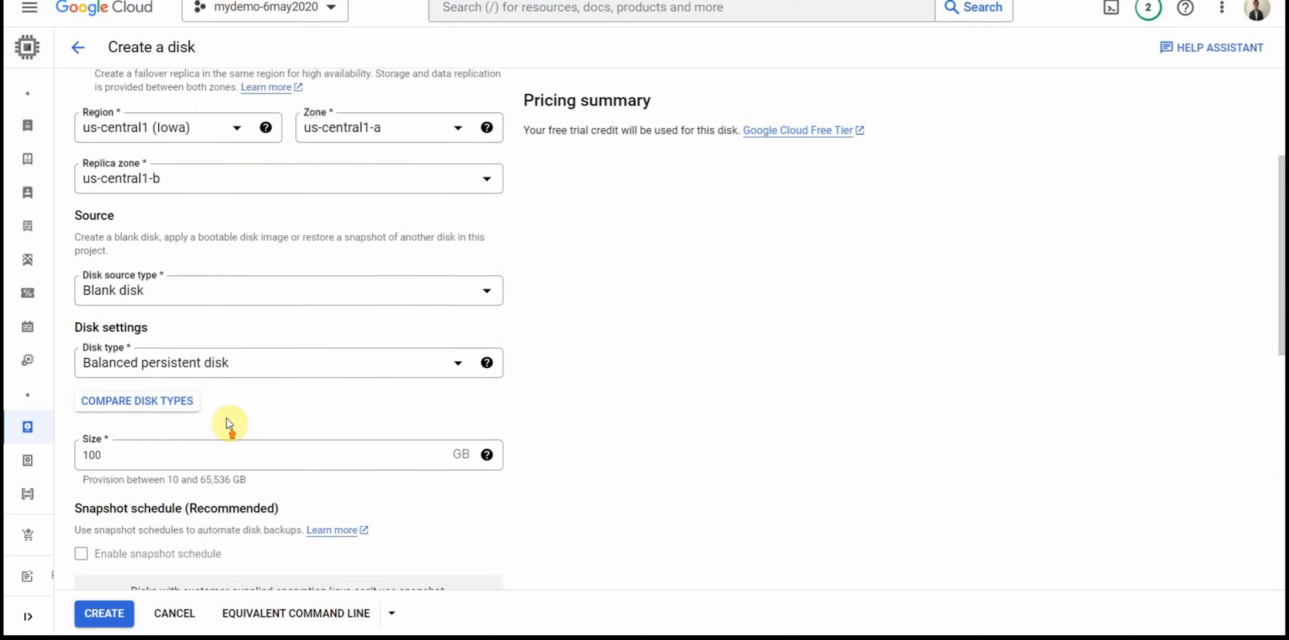
scroll(228, 424, up, 4)
mouse_move(5, 164)
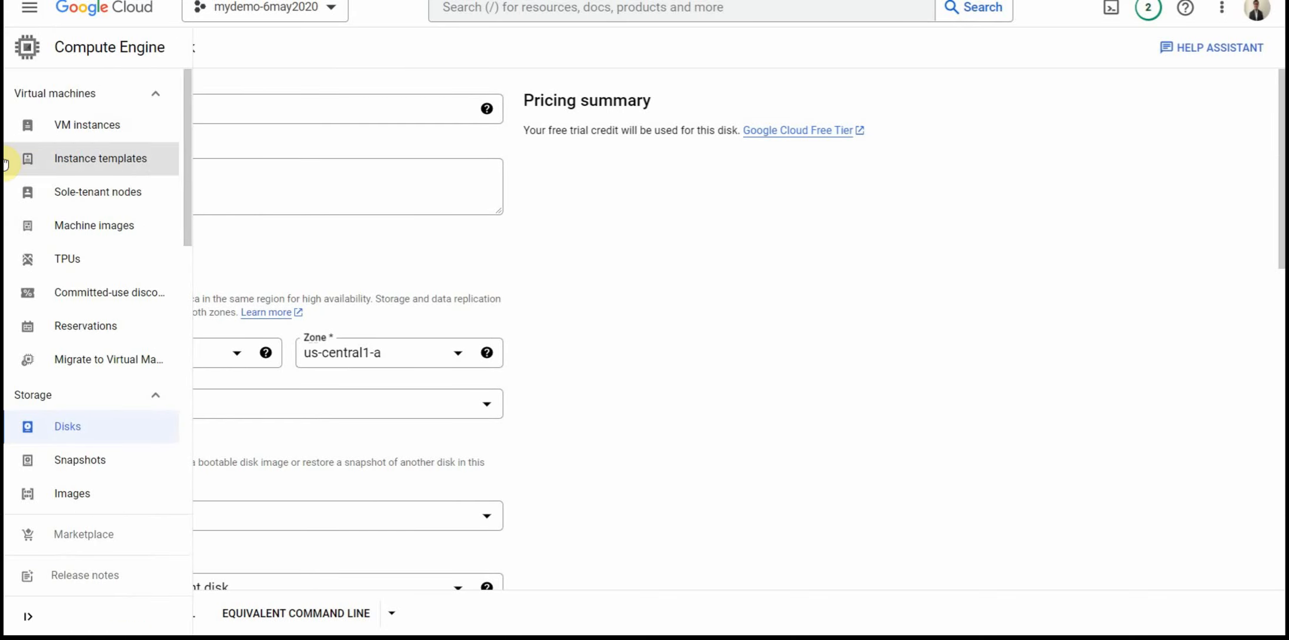
click(63, 126)
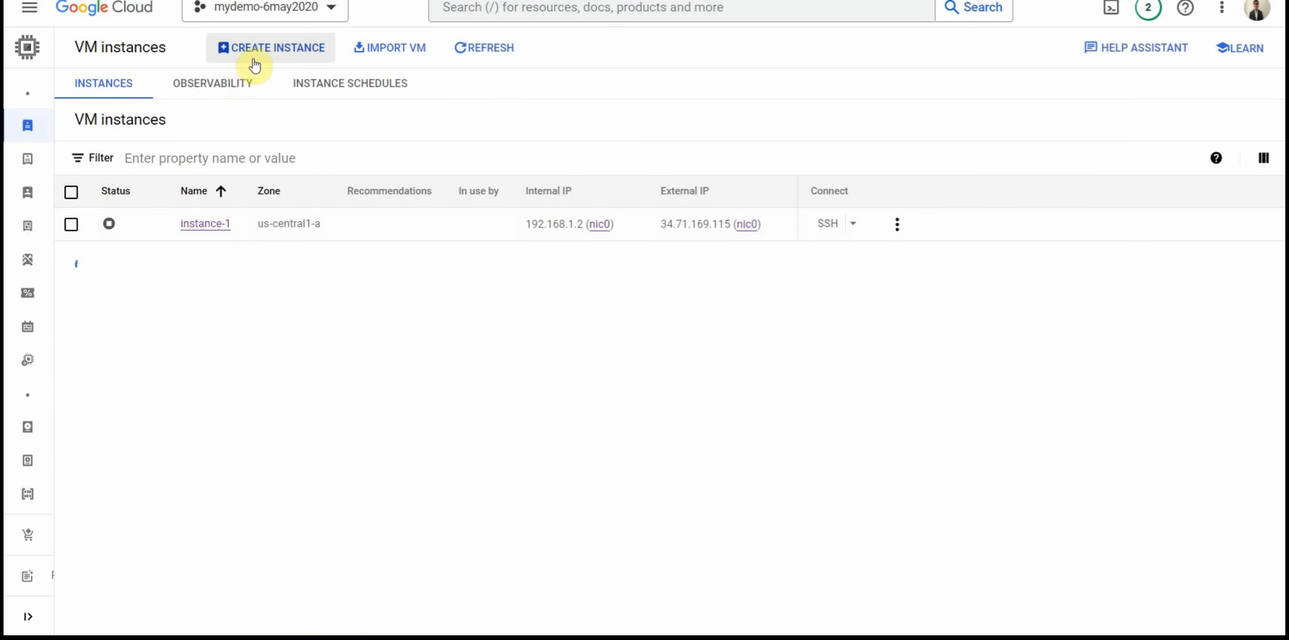
click(254, 59)
Step: Turn on Secure Boot in the new instance's Shielded VM security settings
scroll(596, 423, down, 3)
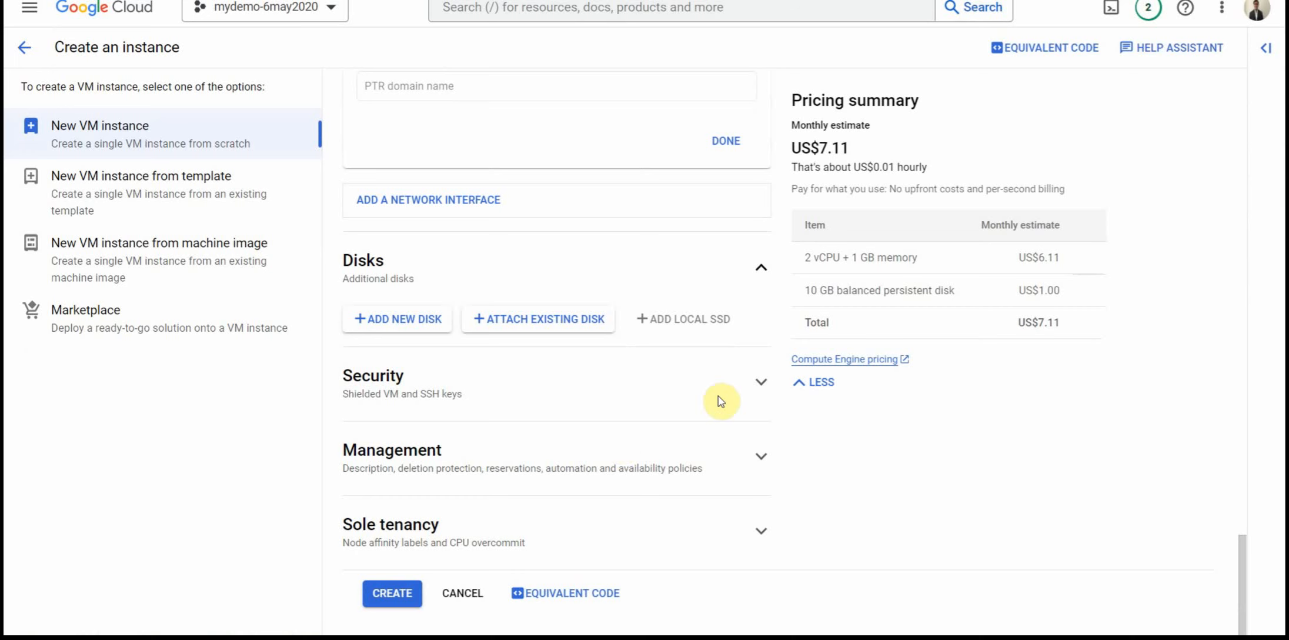
click(744, 382)
scroll(742, 382, down, 2)
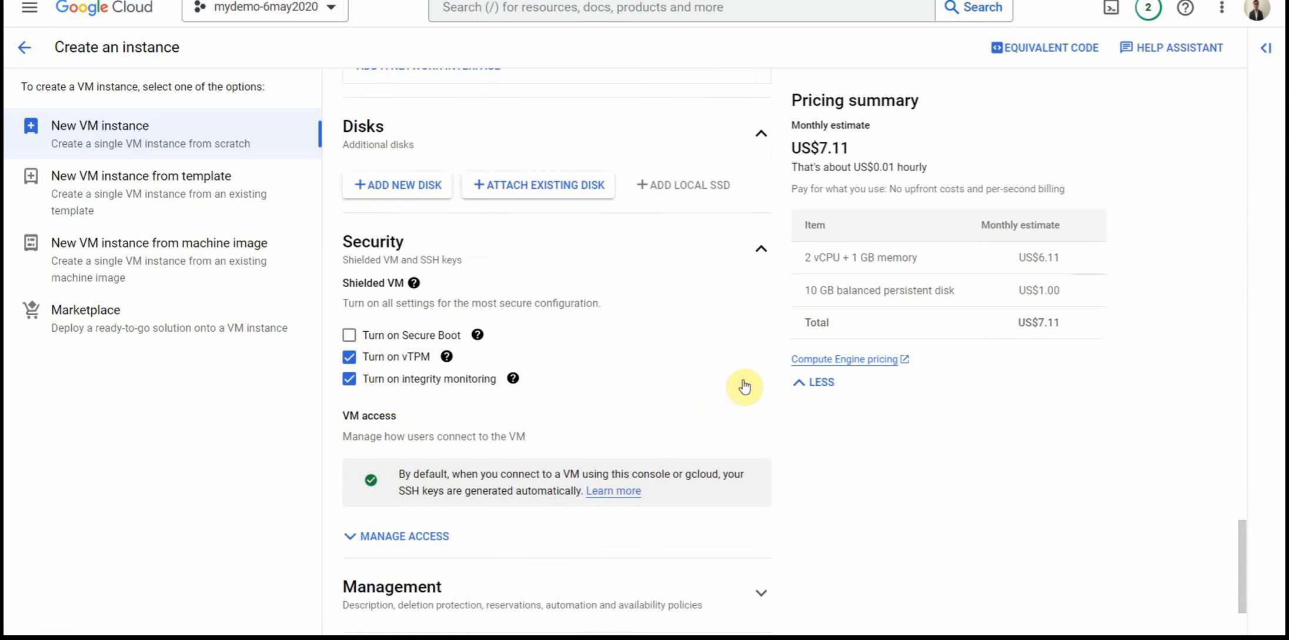
click(347, 335)
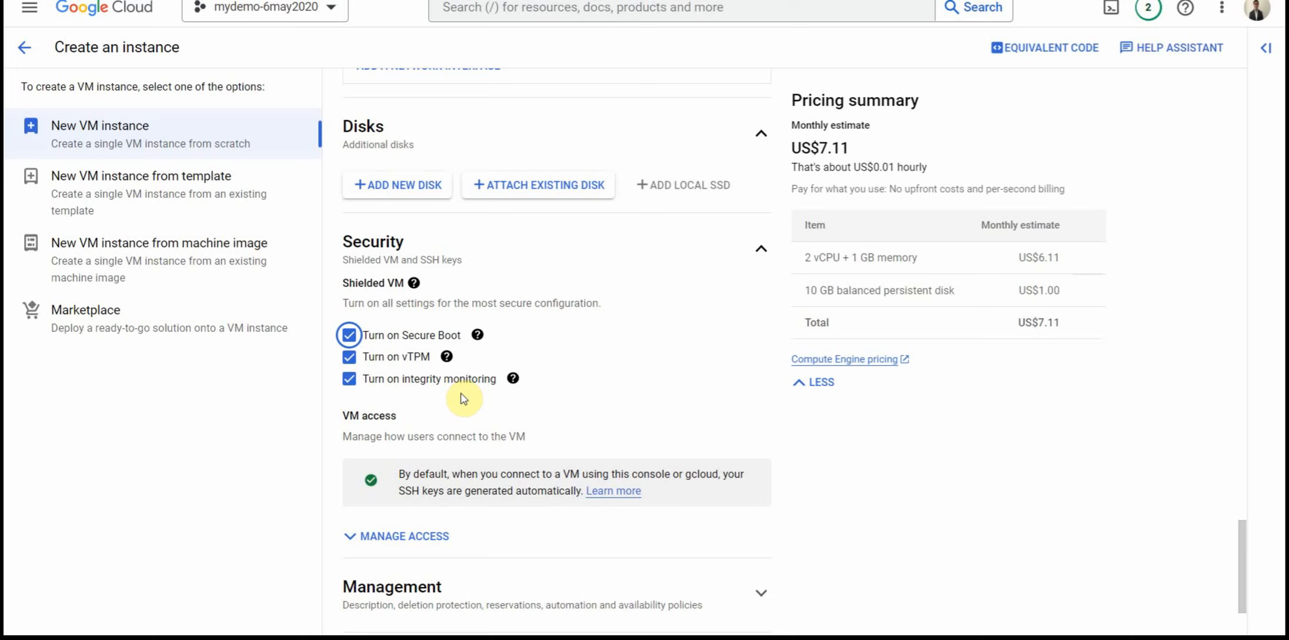
Step: Examine the new instance's management settings, including reservations, startup script, metadata and availability policies
scroll(462, 398, down, 3)
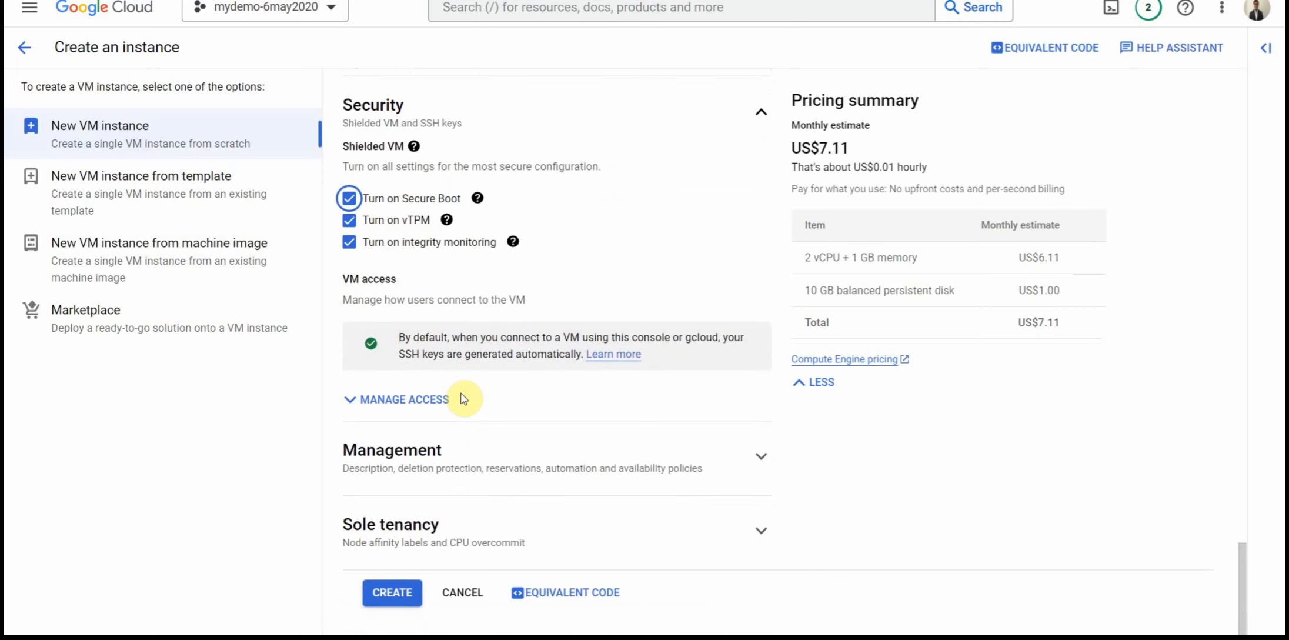
click(445, 462)
scroll(446, 455, down, 8)
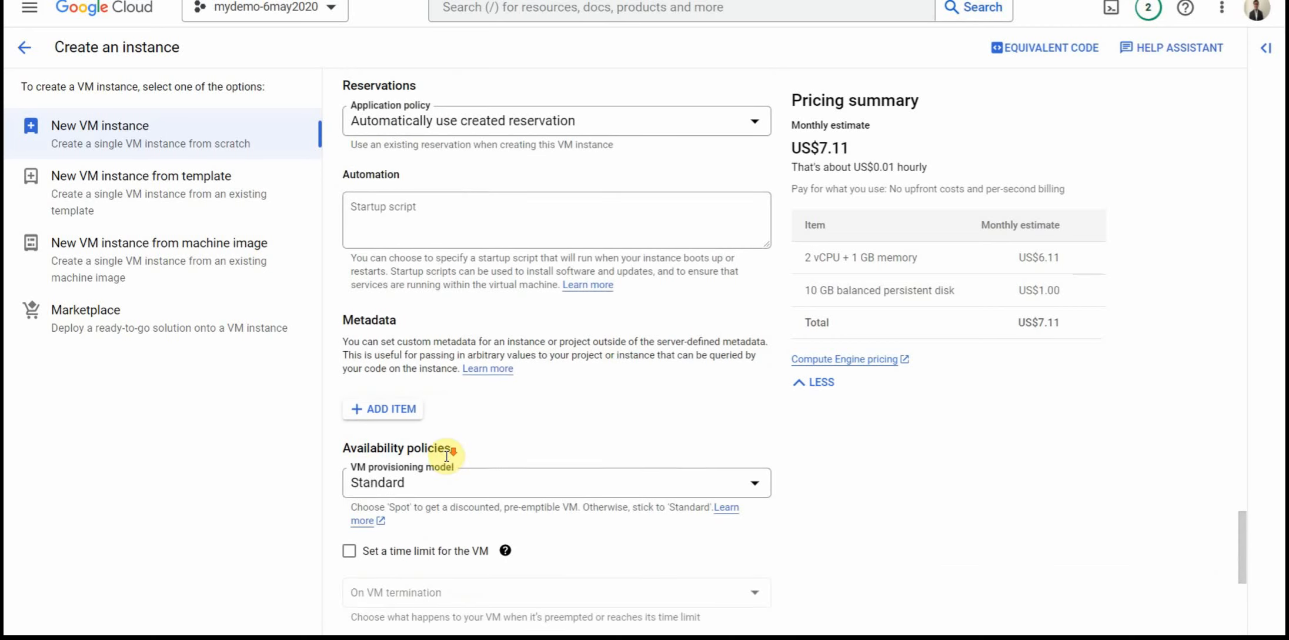
scroll(447, 455, down, 3)
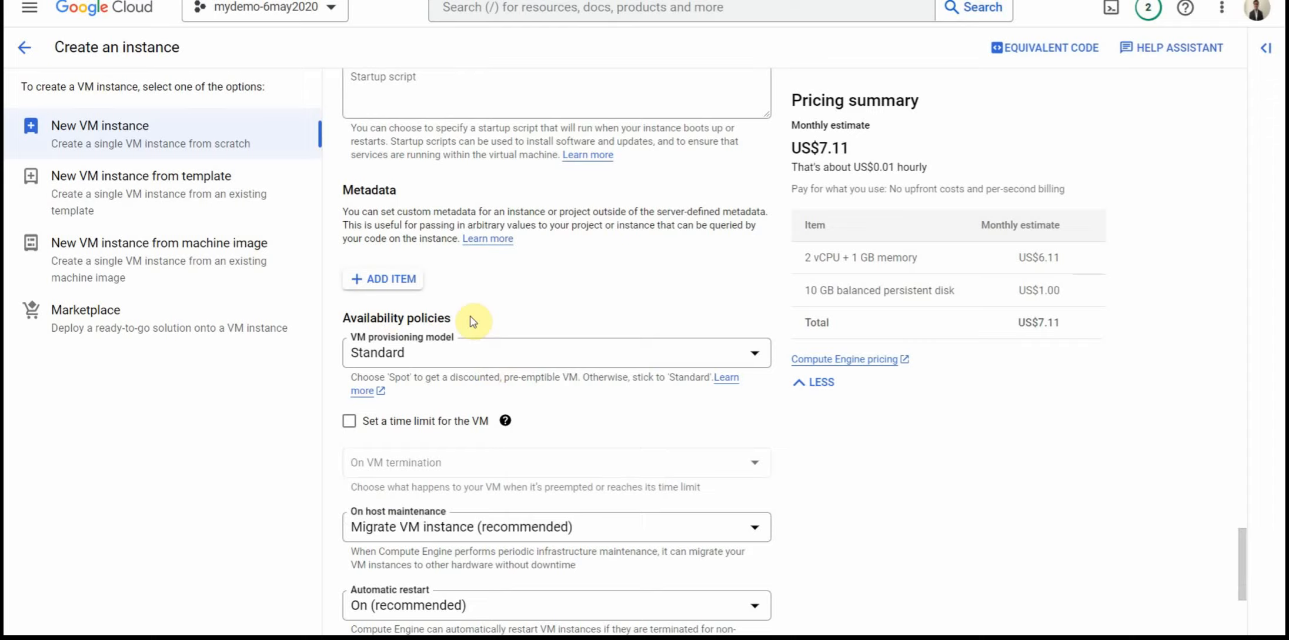